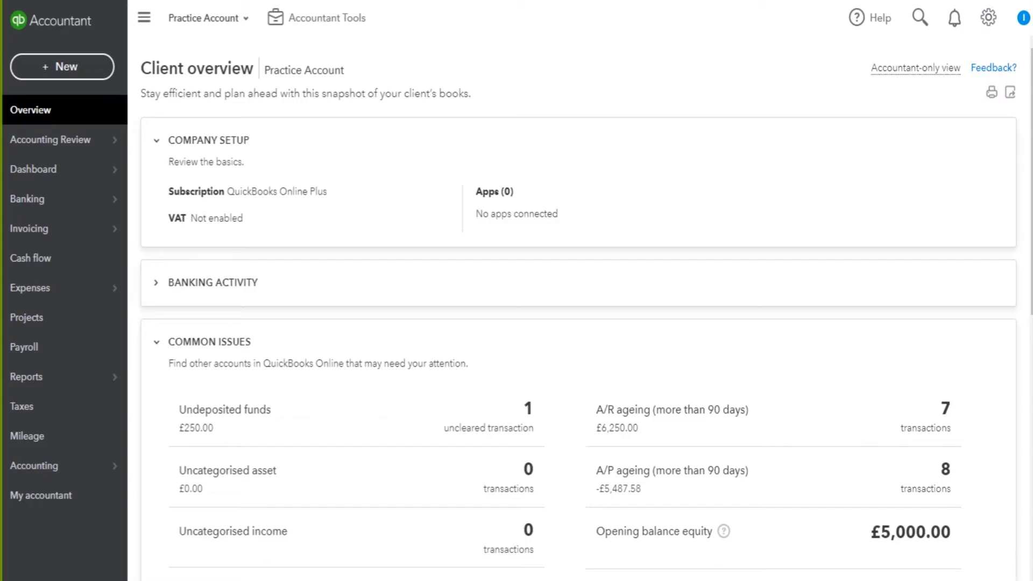
Bring up the gear settings menu, highlight its YOUR COMPANY heading, then dismiss it.
{"action": "left_click", "coordinate": [990, 20]}
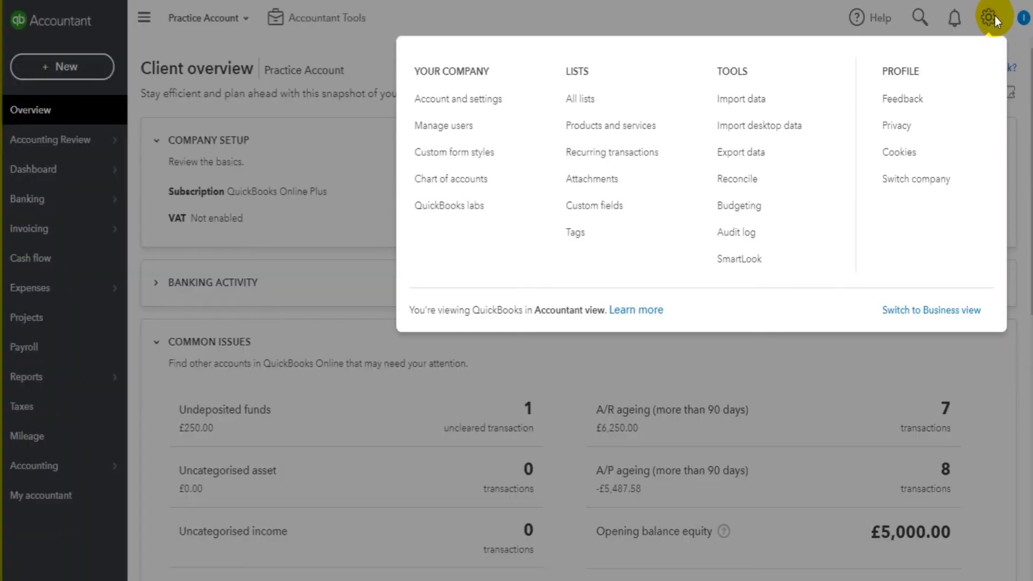
{"action": "left_click_drag", "start_coordinate": [500, 70], "coordinate": [422, 70]}
{"action": "left_click", "coordinate": [422, 70]}
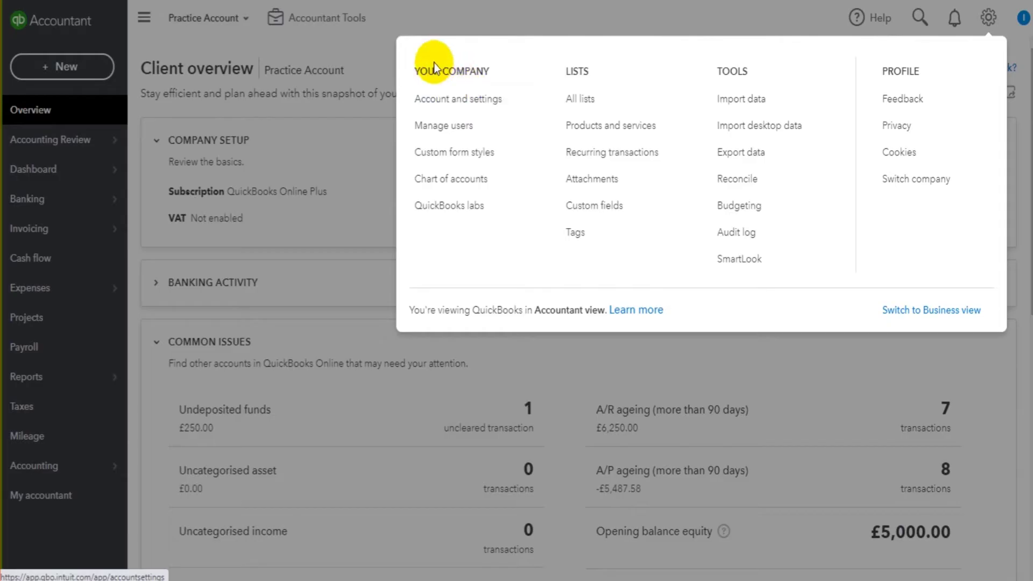
{"action": "left_click", "coordinate": [497, 69]}
{"action": "left_click_drag", "start_coordinate": [438, 70], "coordinate": [416, 70]}
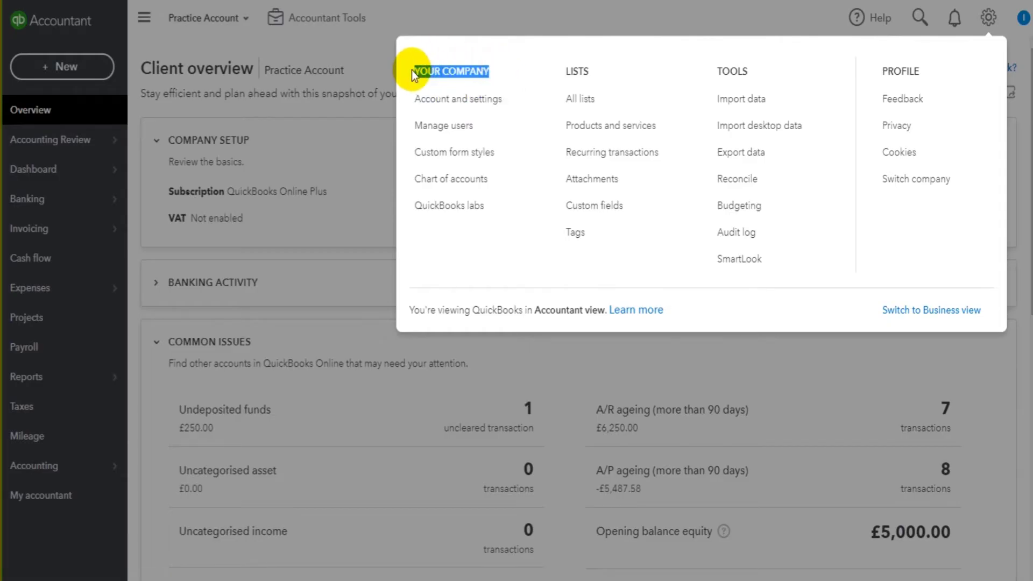
{"action": "left_click_drag", "start_coordinate": [496, 70], "coordinate": [405, 67]}
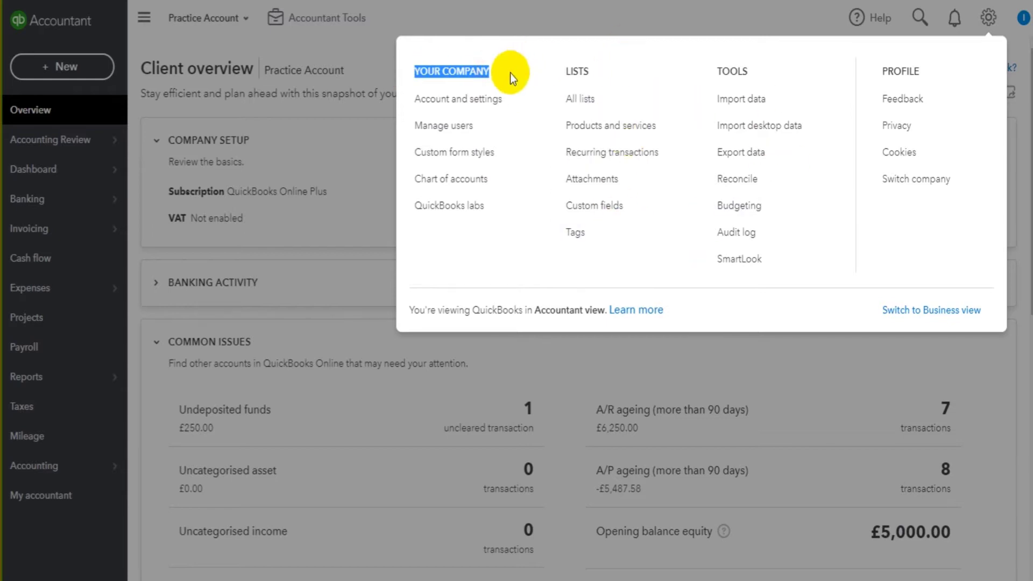
{"action": "left_click", "coordinate": [510, 73]}
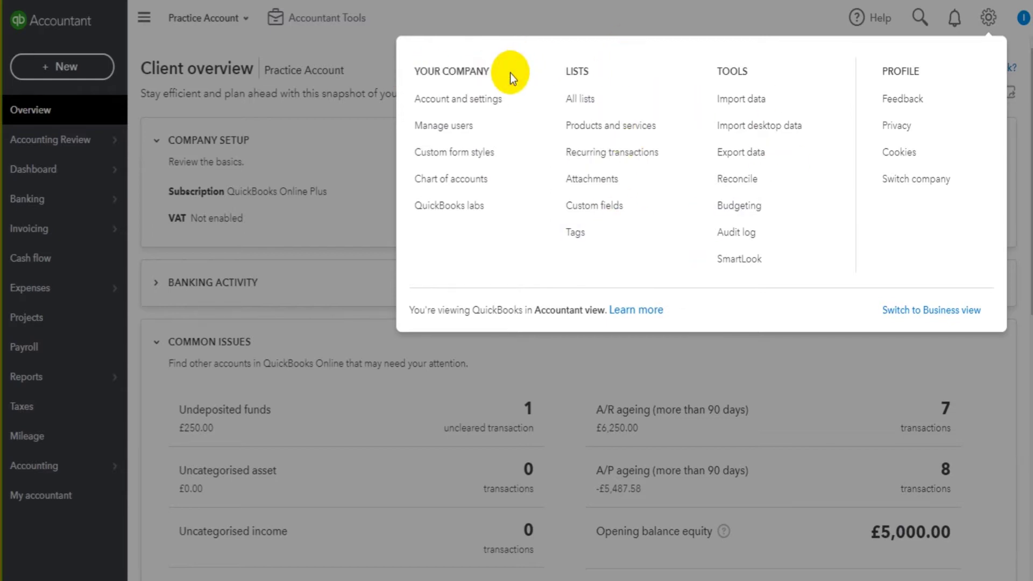
{"action": "left_click_drag", "start_coordinate": [508, 73], "coordinate": [404, 74]}
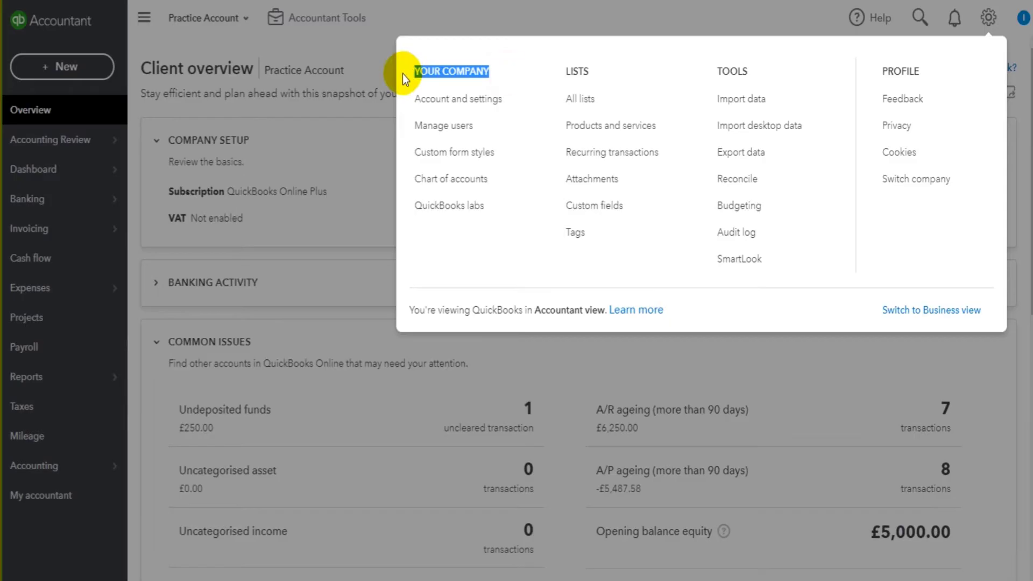
{"action": "left_click", "coordinate": [466, 69]}
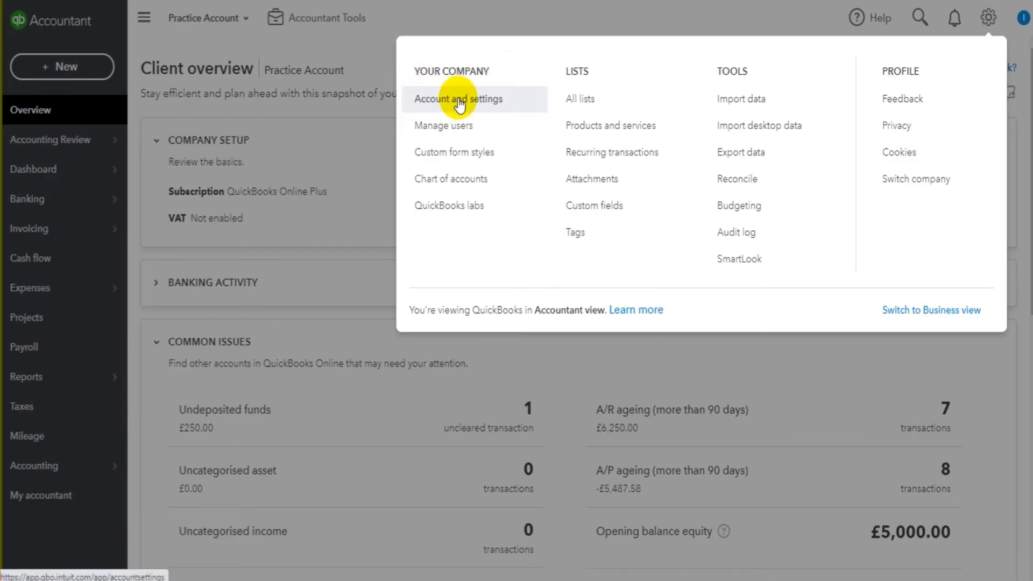
{"action": "left_click", "coordinate": [547, 120]}
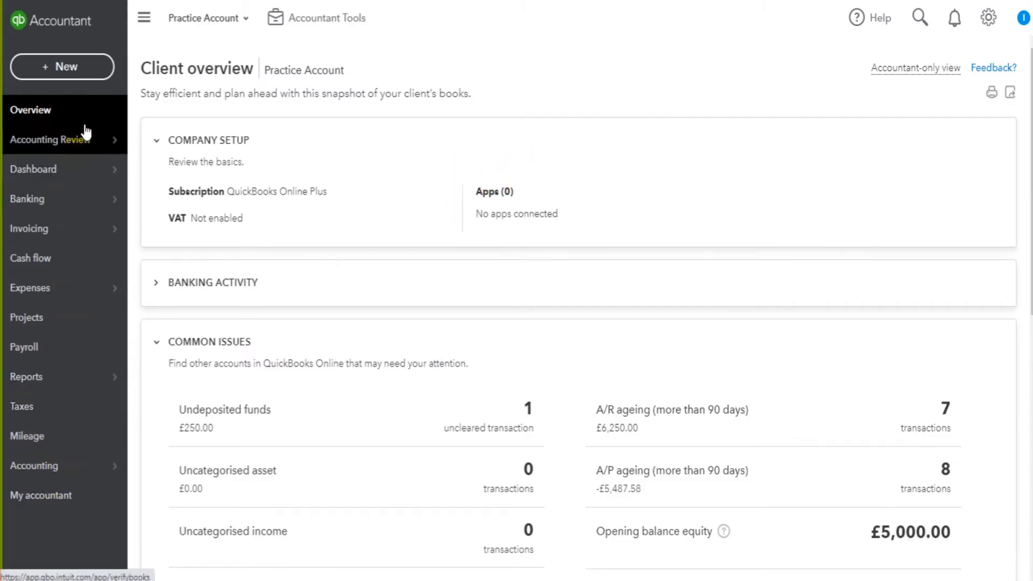
Check the profile menu, then choose Account and settings from the gear menu.
{"action": "mouse_move", "coordinate": [79, 233]}
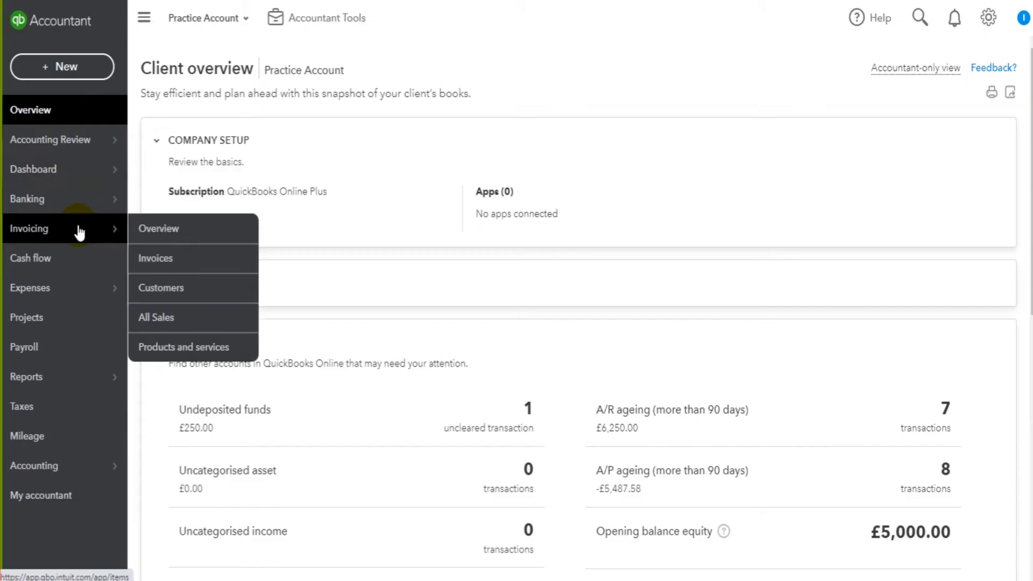
{"action": "mouse_move", "coordinate": [82, 167]}
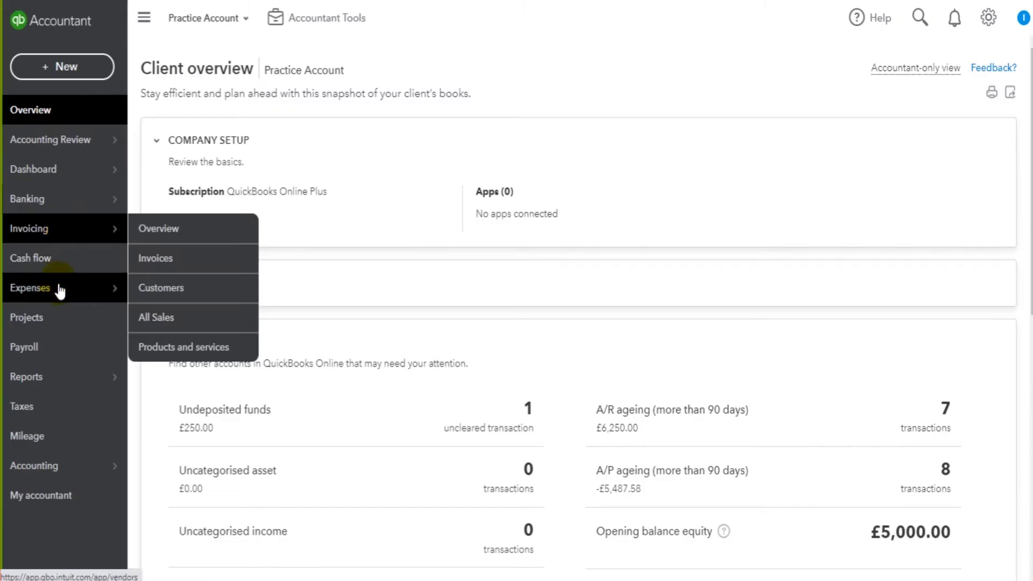
{"action": "mouse_move", "coordinate": [61, 379]}
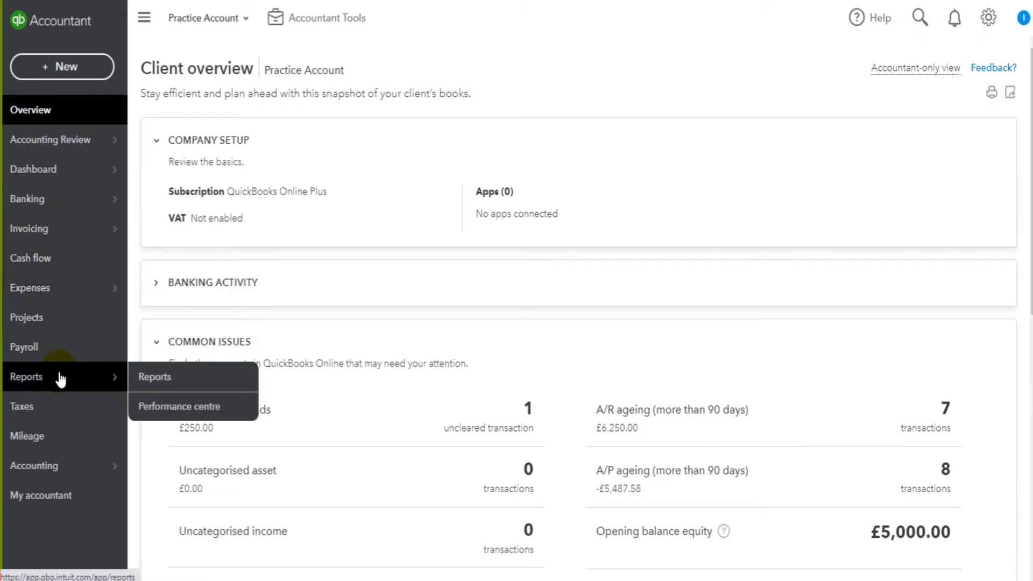
{"action": "left_click", "coordinate": [996, 21]}
{"action": "left_click", "coordinate": [993, 25]}
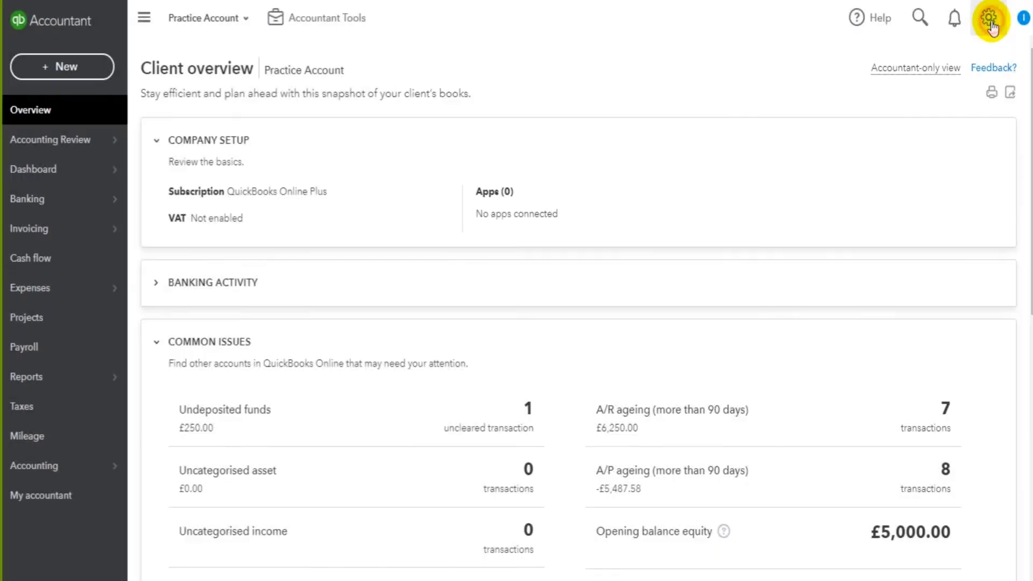
{"action": "left_click", "coordinate": [1021, 21]}
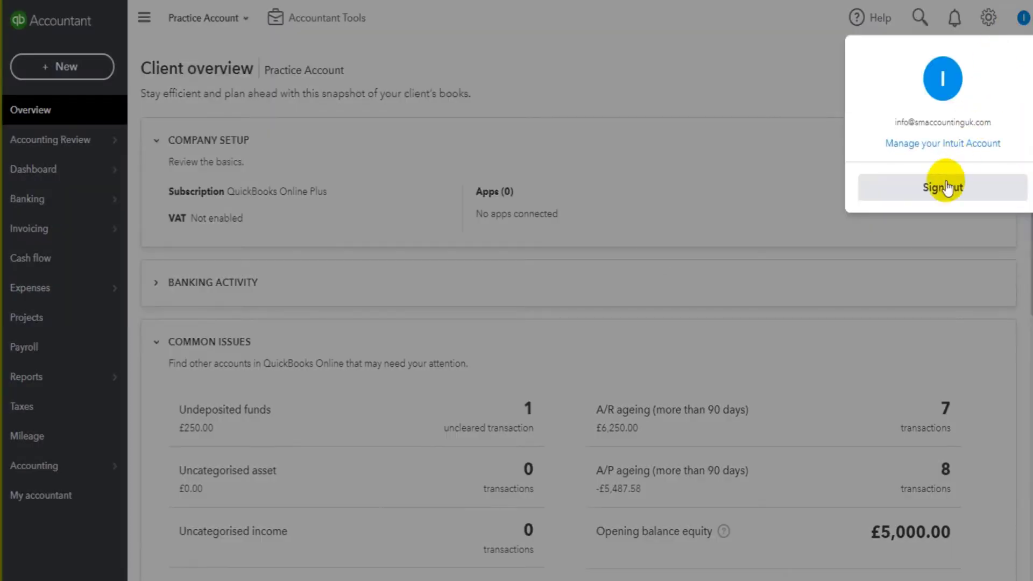
{"action": "left_click", "coordinate": [1022, 24]}
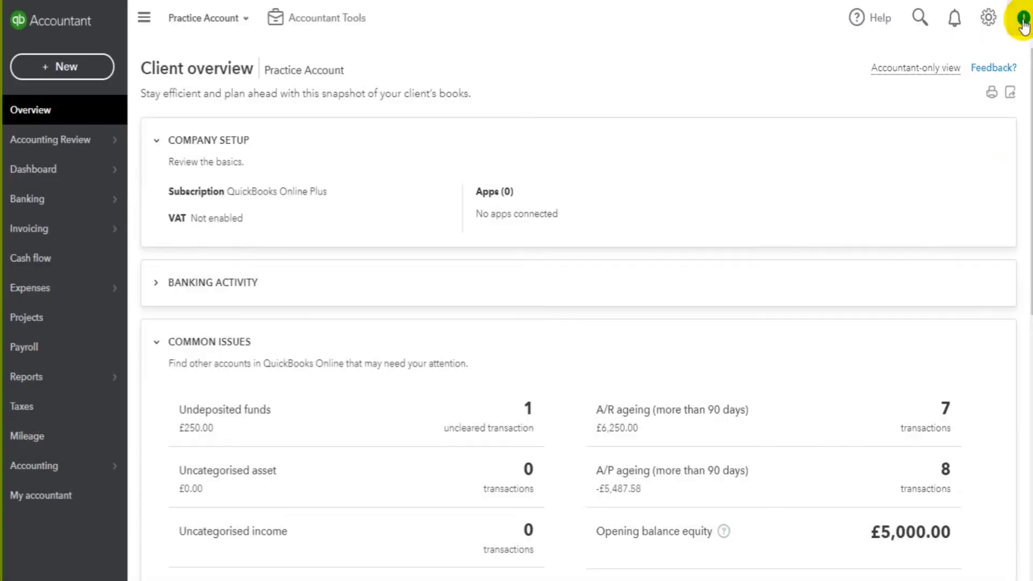
{"action": "left_click", "coordinate": [990, 19]}
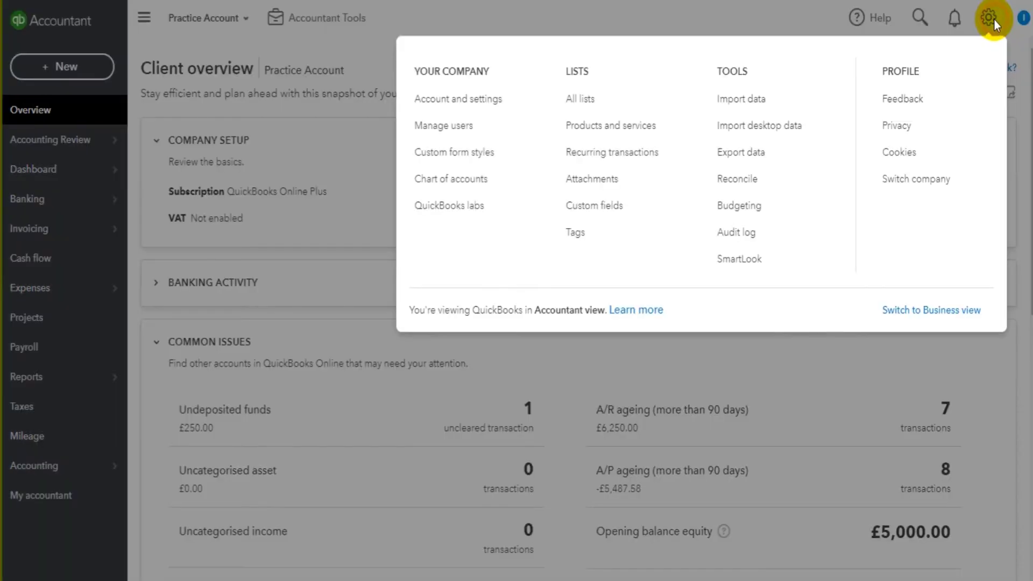
{"action": "left_click", "coordinate": [454, 100]}
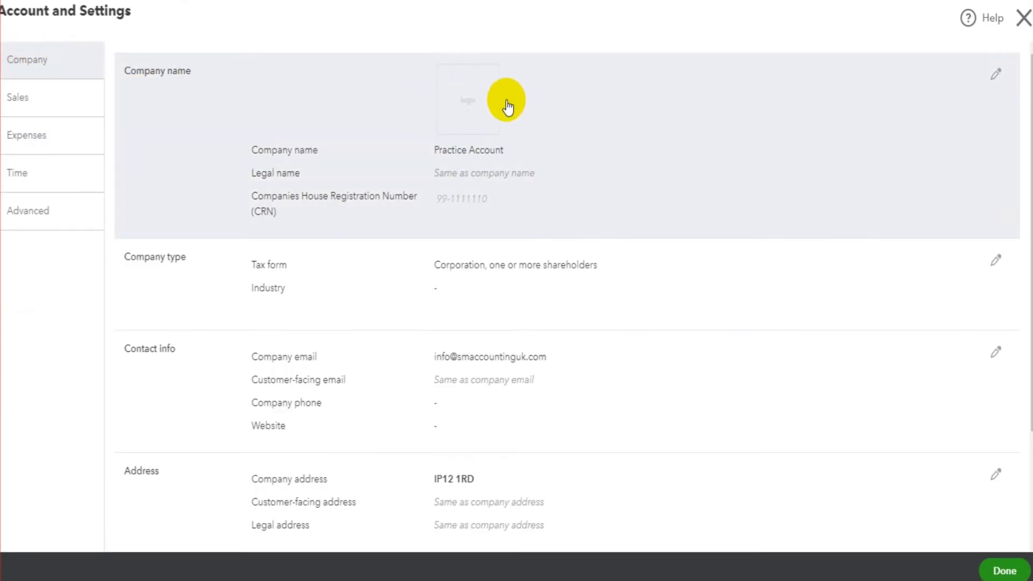
Review the Company tab and open the Company name section for editing.
{"action": "scroll", "coordinate": [489, 141], "scroll_direction": "down", "scroll_amount": 3}
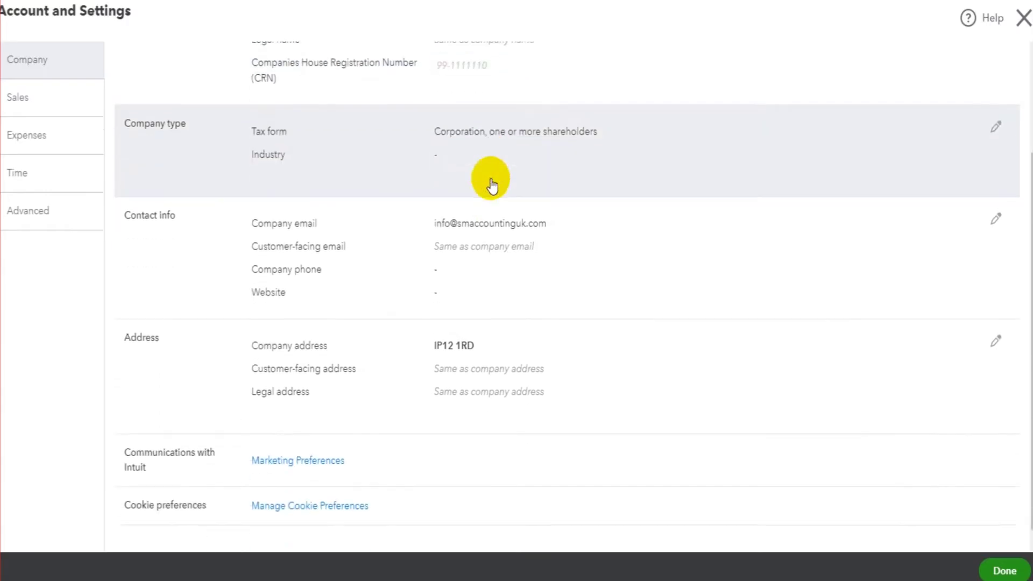
{"action": "scroll", "coordinate": [496, 286], "scroll_direction": "up", "scroll_amount": 3}
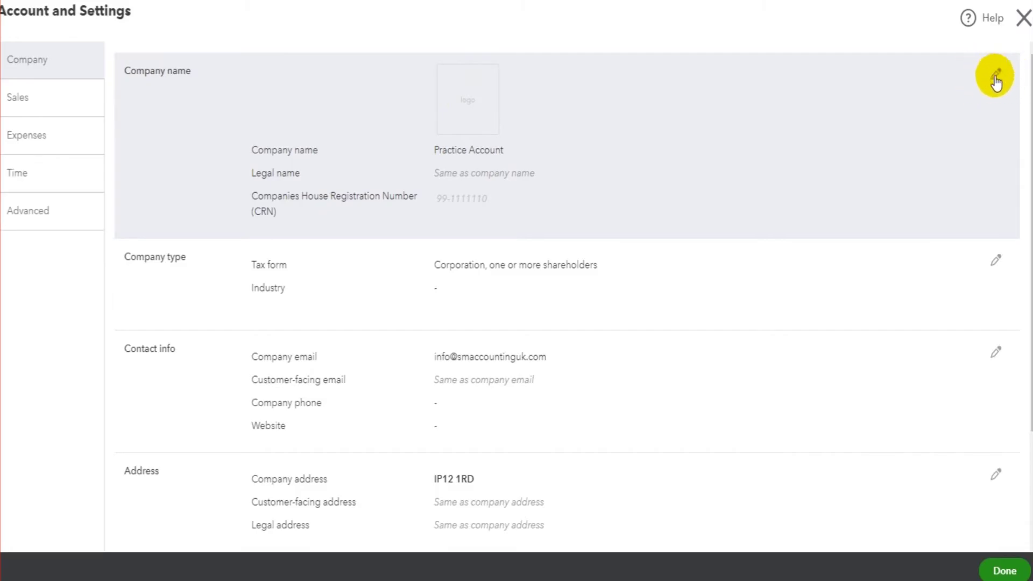
{"action": "left_click", "coordinate": [535, 110]}
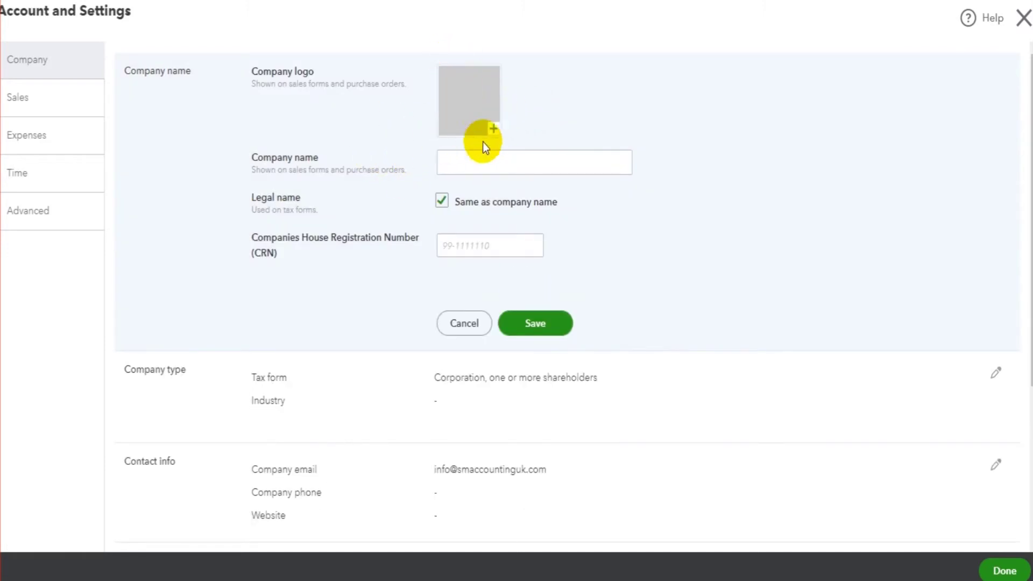
Upload The bookkeeping master image from the computer and save it as the company logo.
{"action": "left_click", "coordinate": [494, 129]}
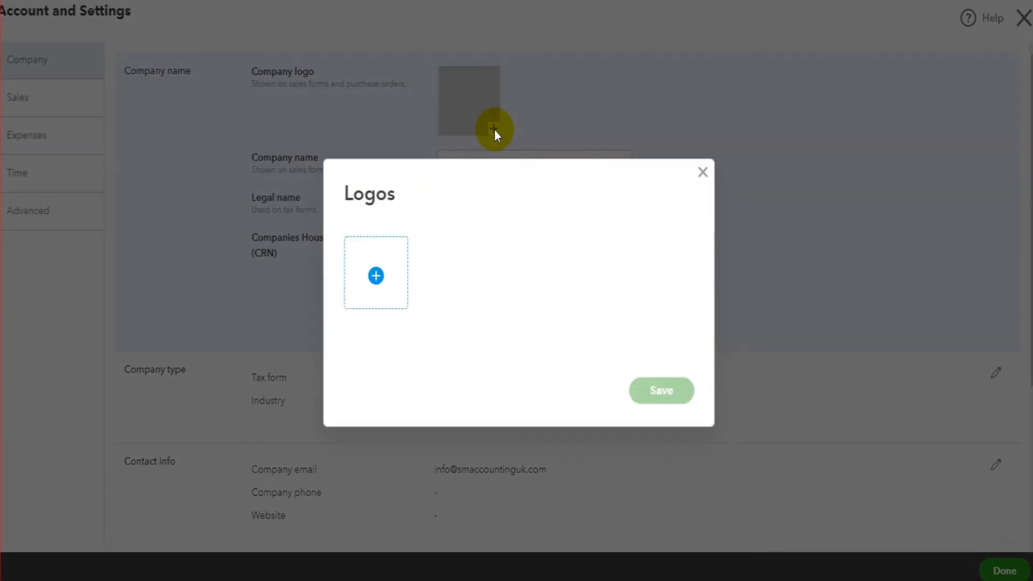
{"action": "left_click", "coordinate": [377, 275]}
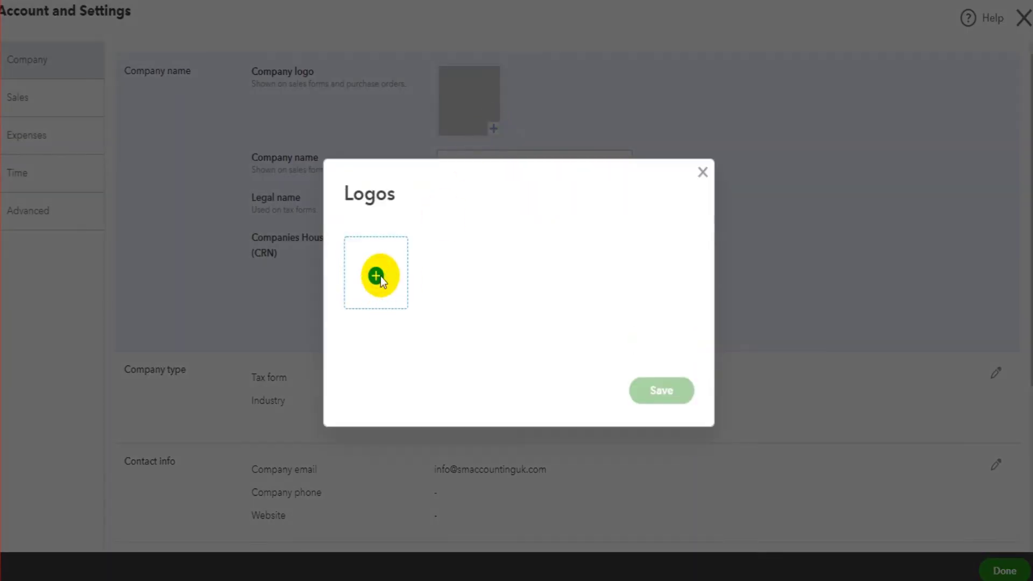
{"action": "scroll", "coordinate": [388, 237], "scroll_direction": "down", "scroll_amount": 2}
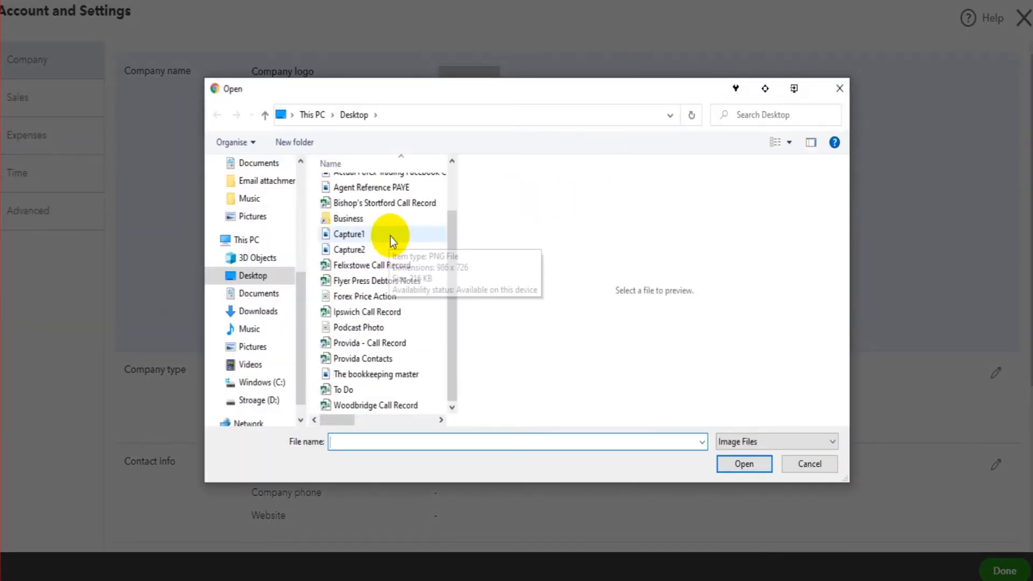
{"action": "left_click", "coordinate": [414, 376]}
{"action": "left_click", "coordinate": [736, 461]}
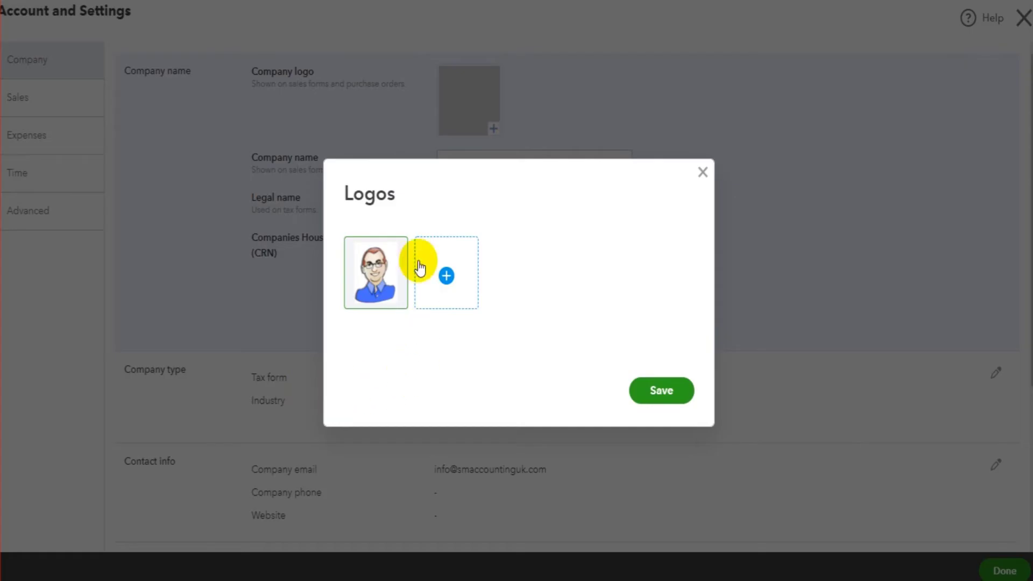
{"action": "mouse_move", "coordinate": [381, 255]}
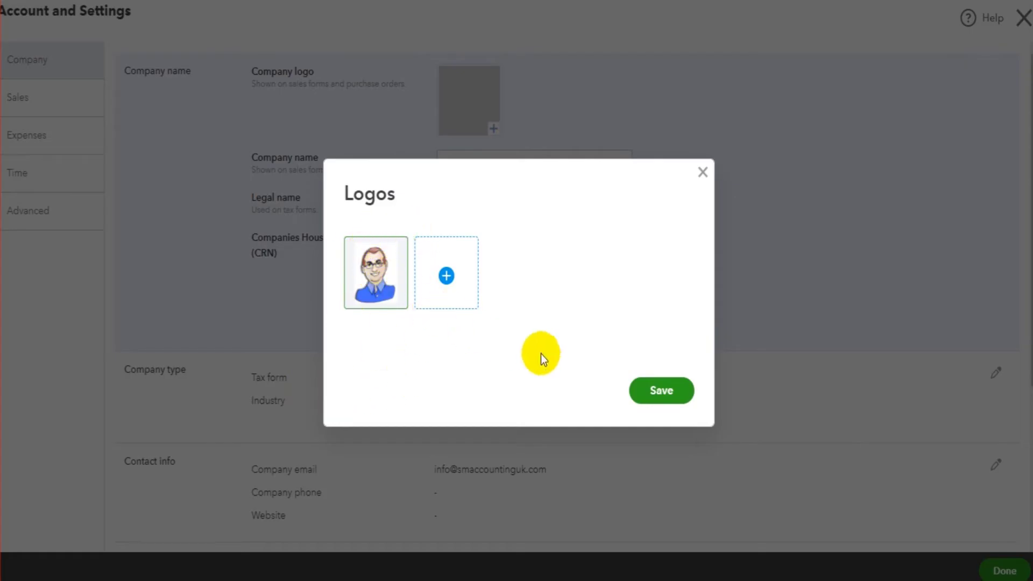
{"action": "left_click", "coordinate": [651, 393]}
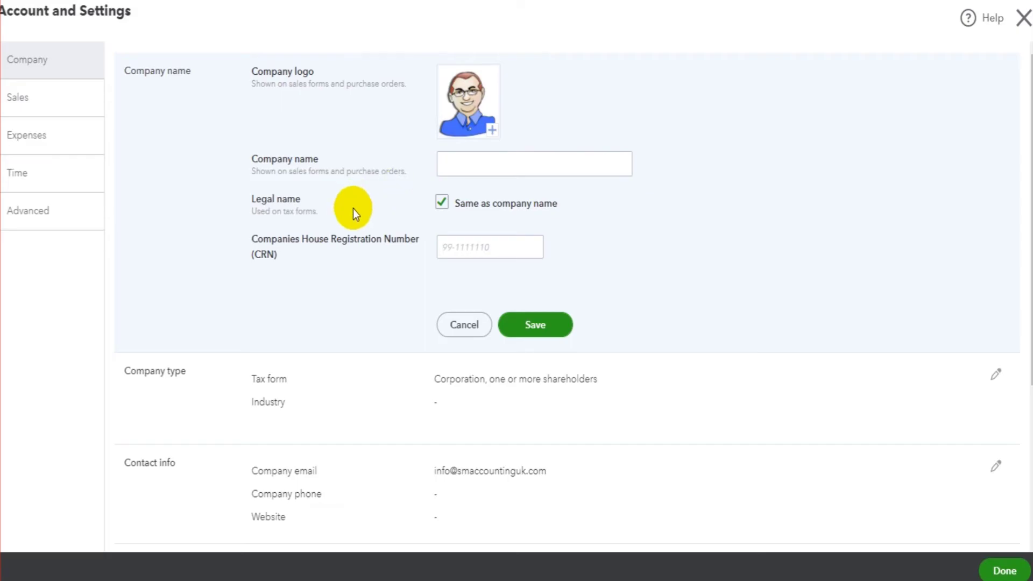
{"action": "scroll", "coordinate": [397, 290], "scroll_direction": "down", "scroll_amount": 5}
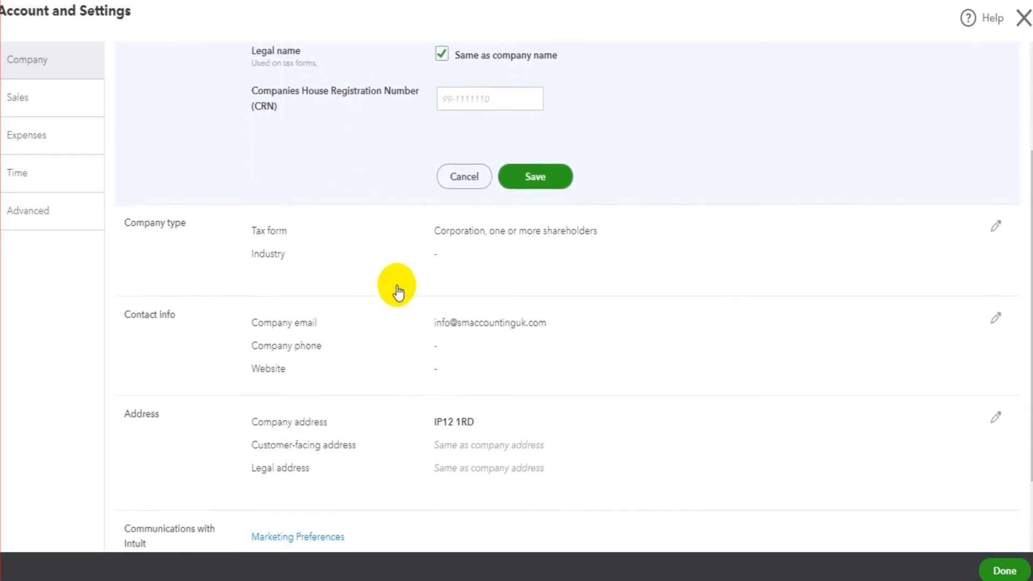
{"action": "scroll", "coordinate": [438, 334], "scroll_direction": "up", "scroll_amount": 5}
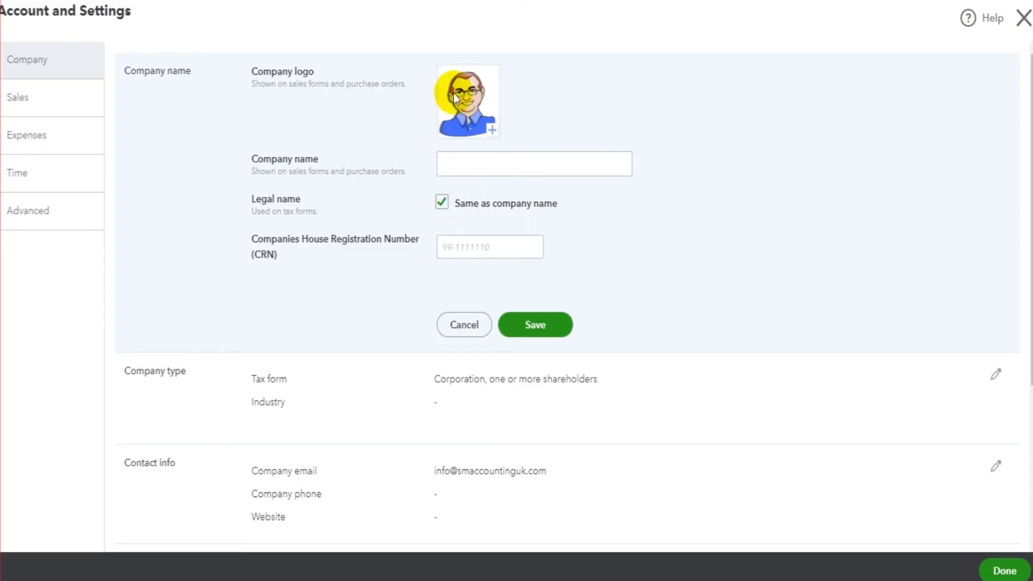
{"action": "scroll", "coordinate": [501, 269], "scroll_direction": "down", "scroll_amount": 4}
{"action": "scroll", "coordinate": [507, 323], "scroll_direction": "up", "scroll_amount": 4}
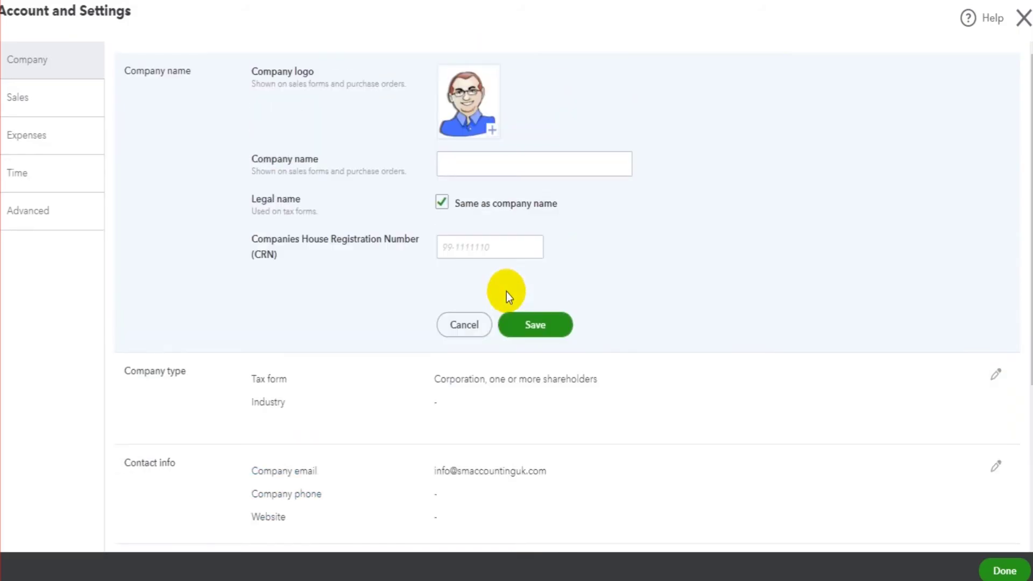
{"action": "scroll", "coordinate": [506, 294], "scroll_direction": "down", "scroll_amount": 3}
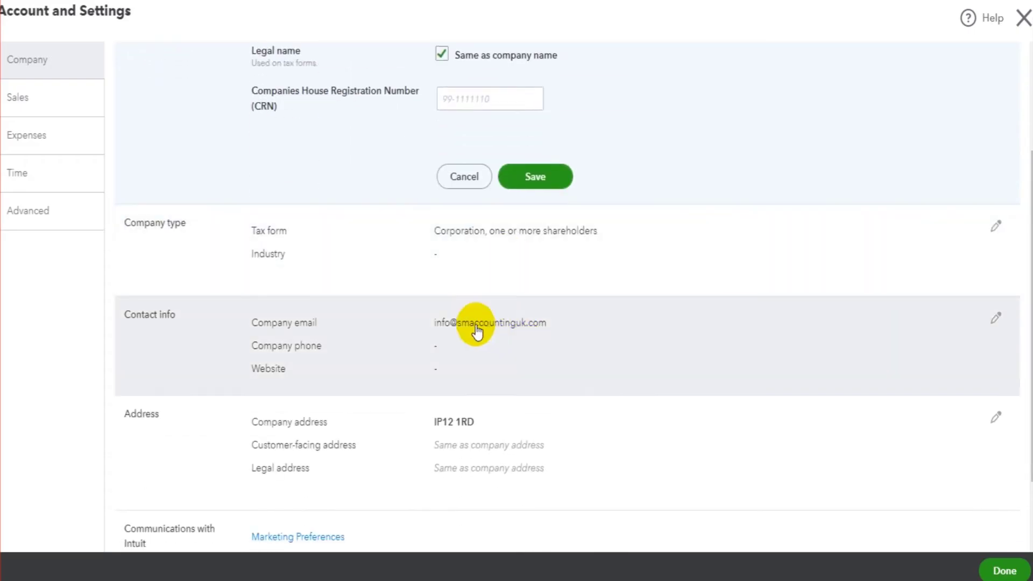
{"action": "scroll", "coordinate": [492, 333], "scroll_direction": "down", "scroll_amount": 2}
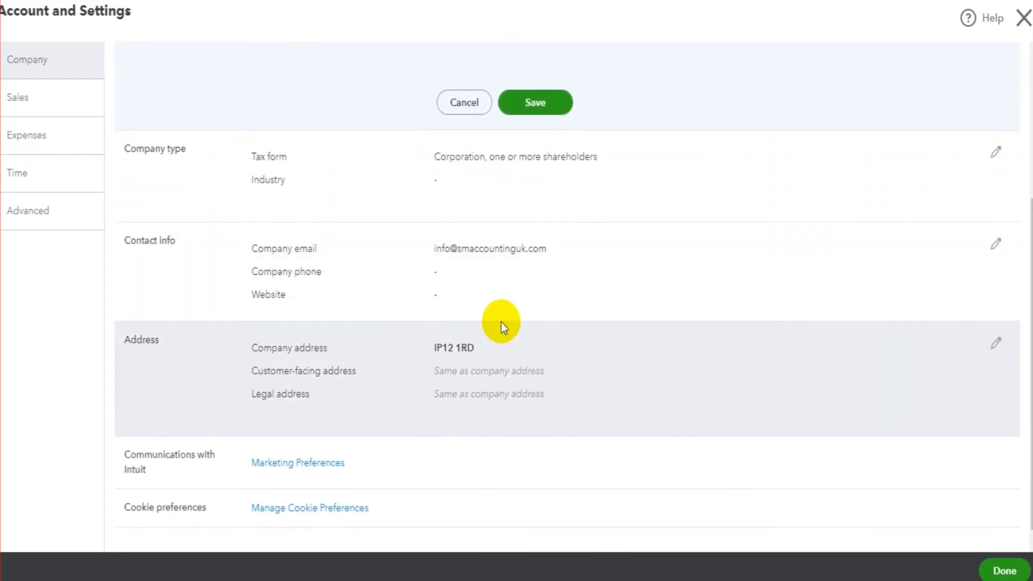
{"action": "scroll", "coordinate": [472, 314], "scroll_direction": "up", "scroll_amount": 4}
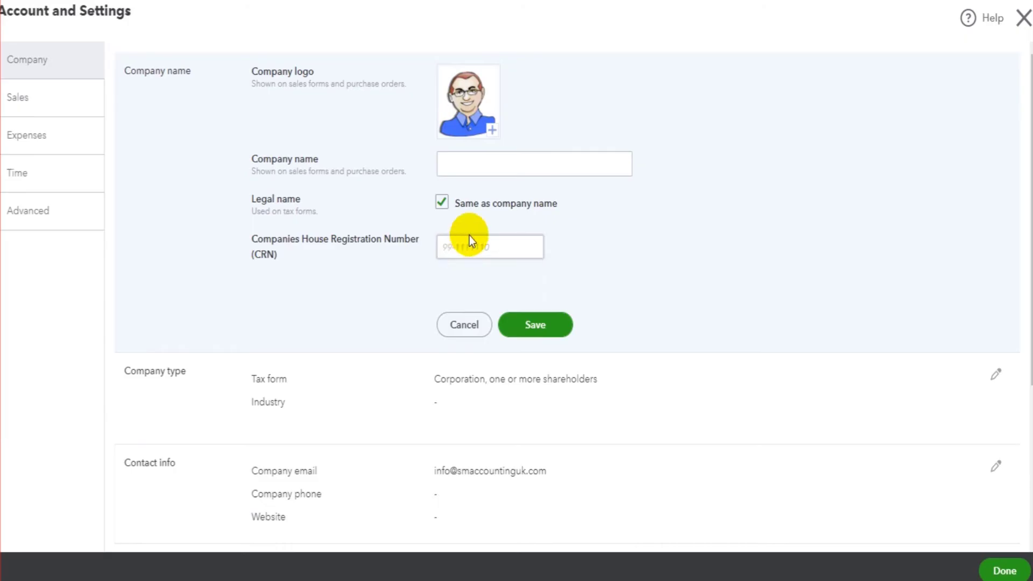
{"action": "left_click", "coordinate": [469, 173]}
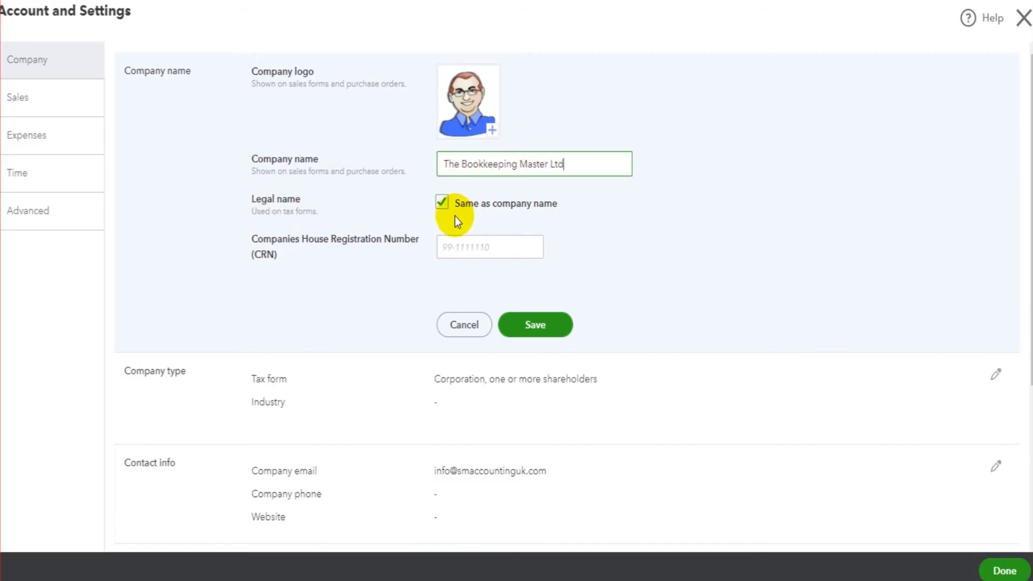
Keep the legal name same as company name, enter the Companies House registration number, and save.
{"action": "left_click", "coordinate": [439, 206]}
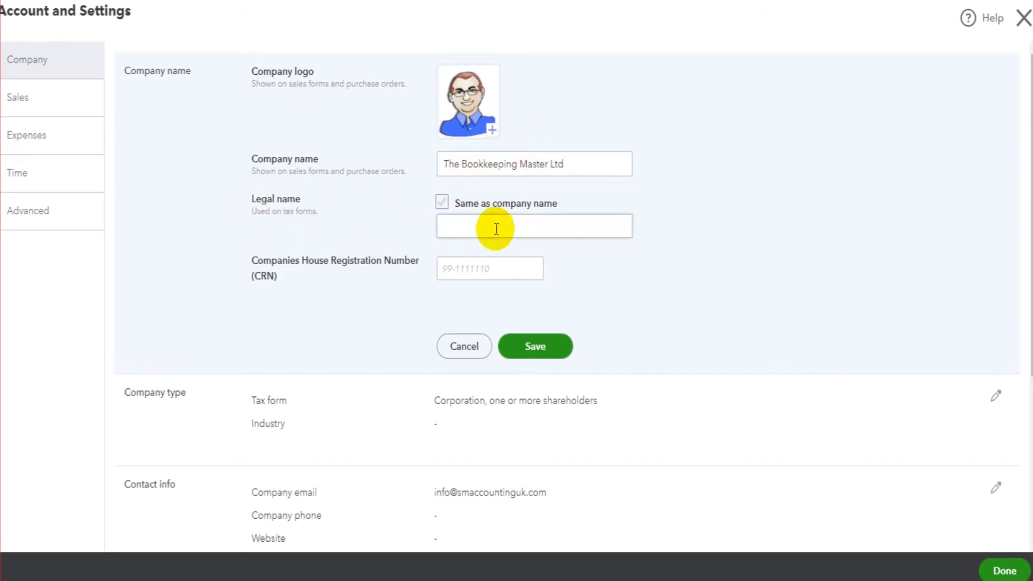
{"action": "left_click", "coordinate": [443, 204]}
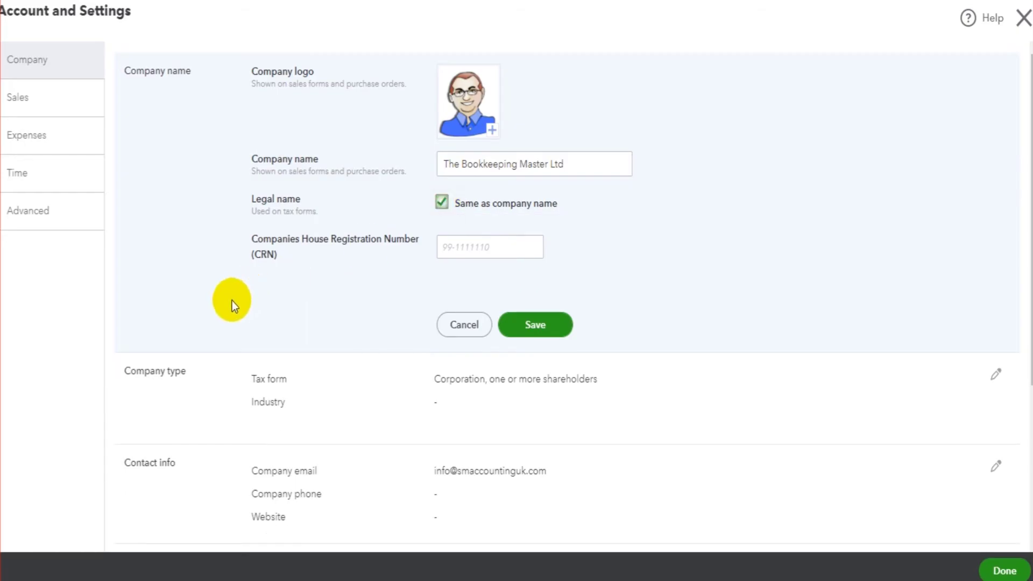
{"action": "left_click", "coordinate": [449, 246]}
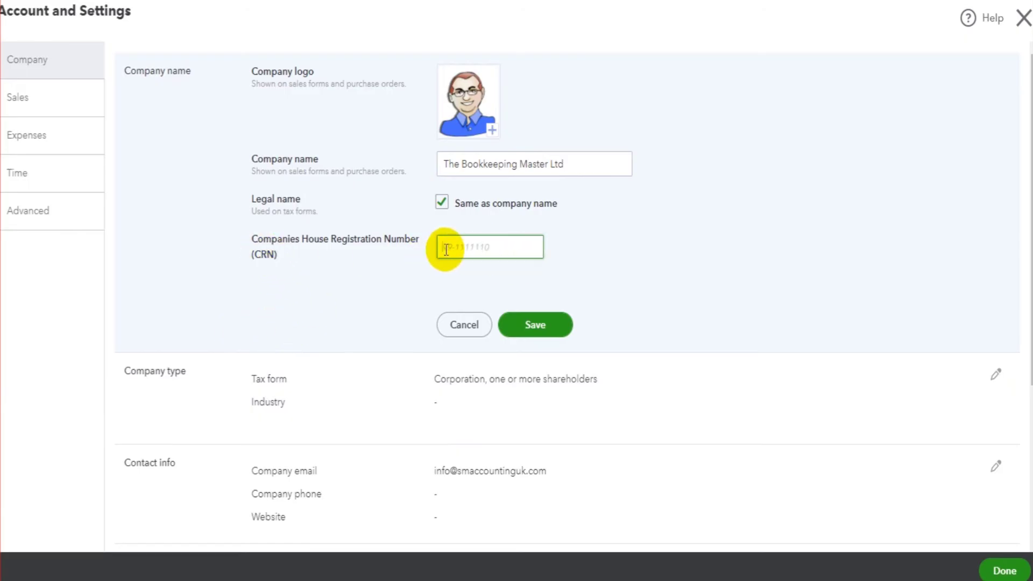
{"action": "type", "text": "09784658"}
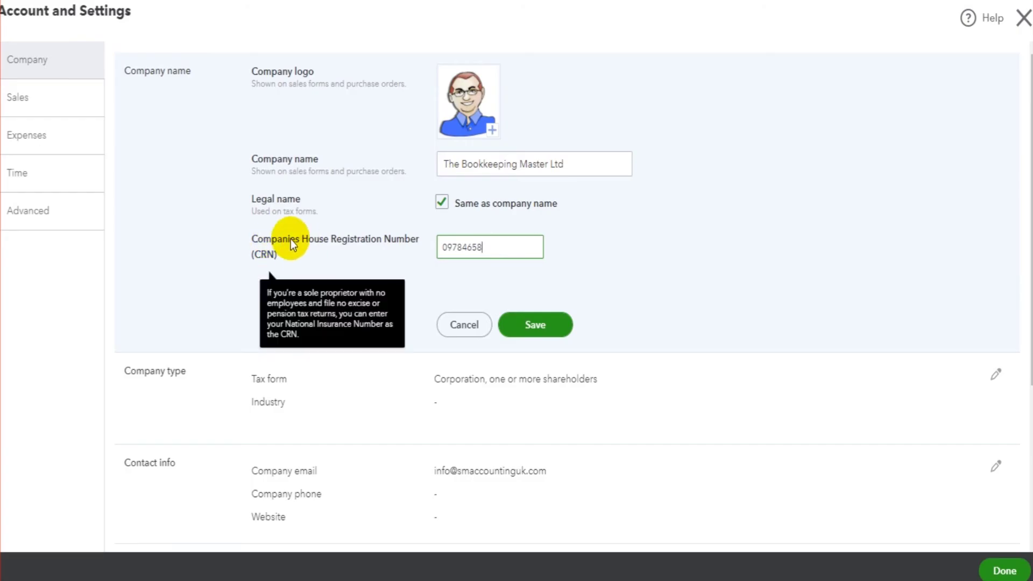
{"action": "left_click", "coordinate": [536, 330]}
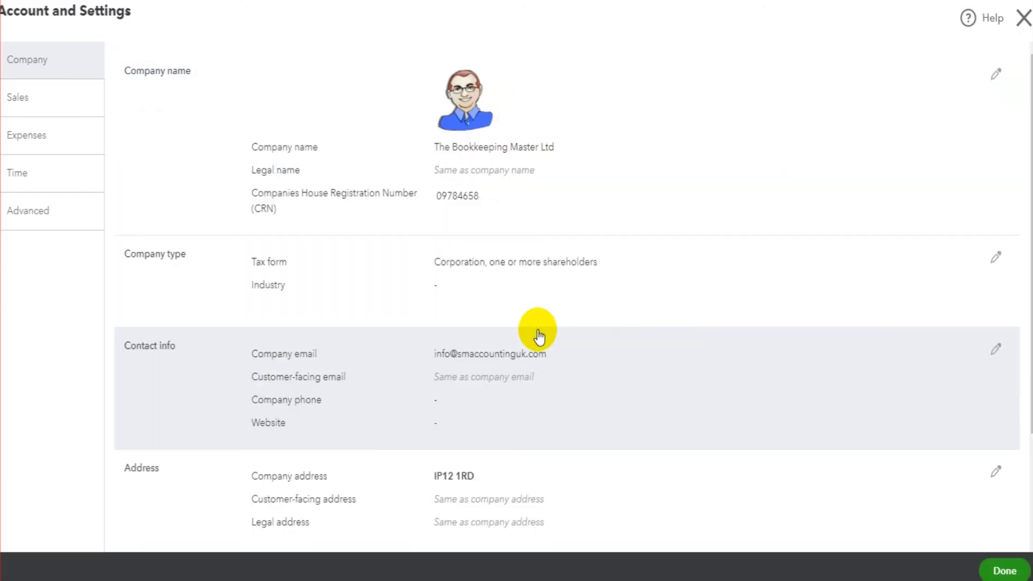
{"action": "scroll", "coordinate": [270, 302], "scroll_direction": "down", "scroll_amount": 2}
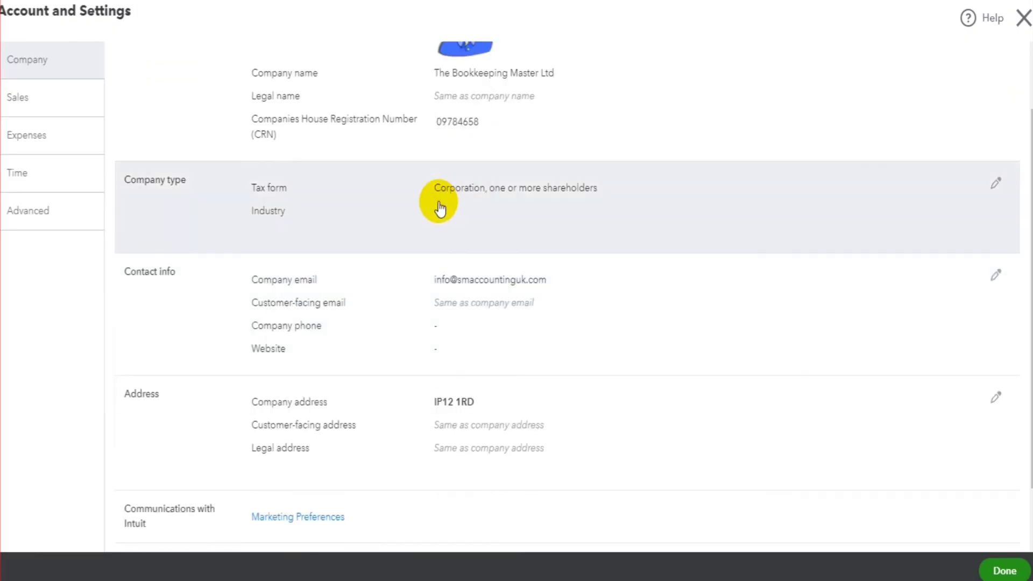
{"action": "left_click", "coordinate": [441, 209]}
Keep tax form Corporation, one or more shareholders, and set industry to Educational Services.
{"action": "left_click", "coordinate": [515, 198]}
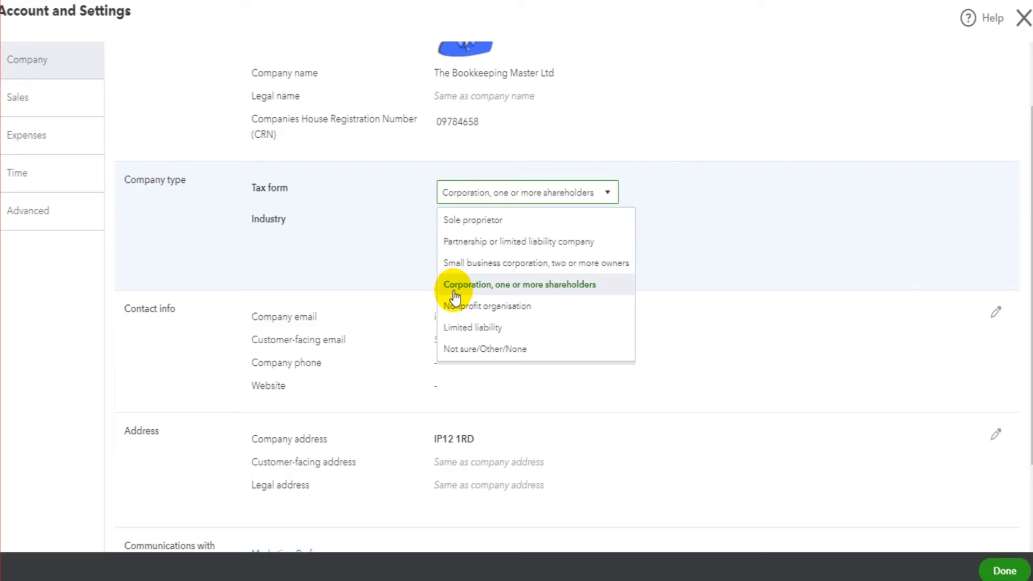
{"action": "left_click", "coordinate": [508, 287]}
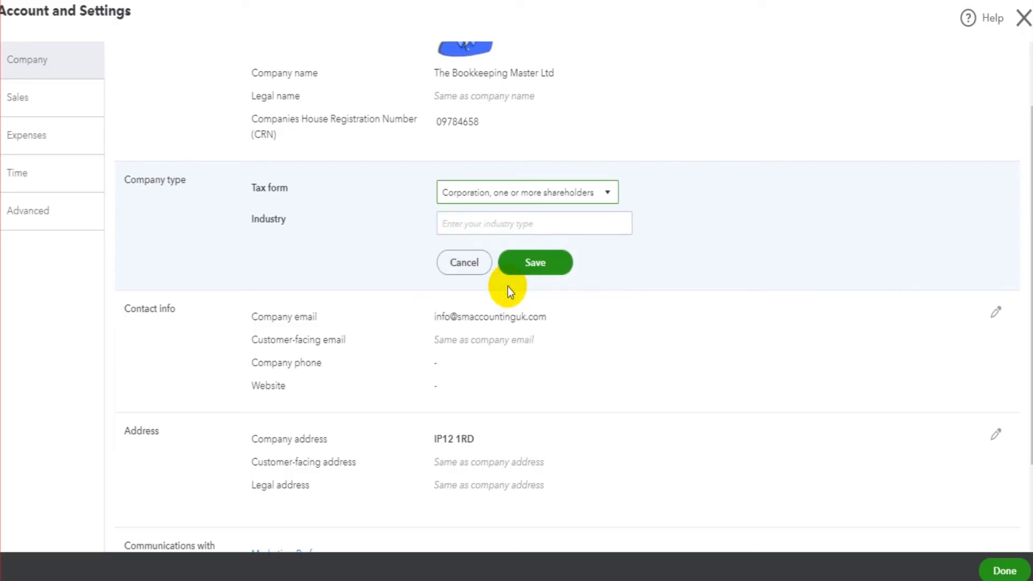
{"action": "left_click", "coordinate": [486, 226]}
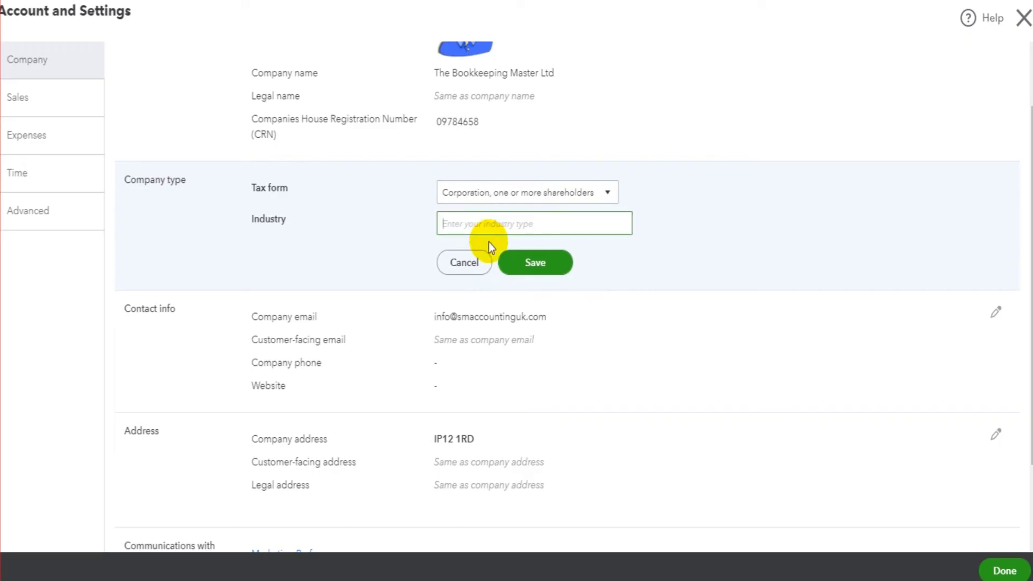
{"action": "type", "text": "Education offices, nonoperating"}
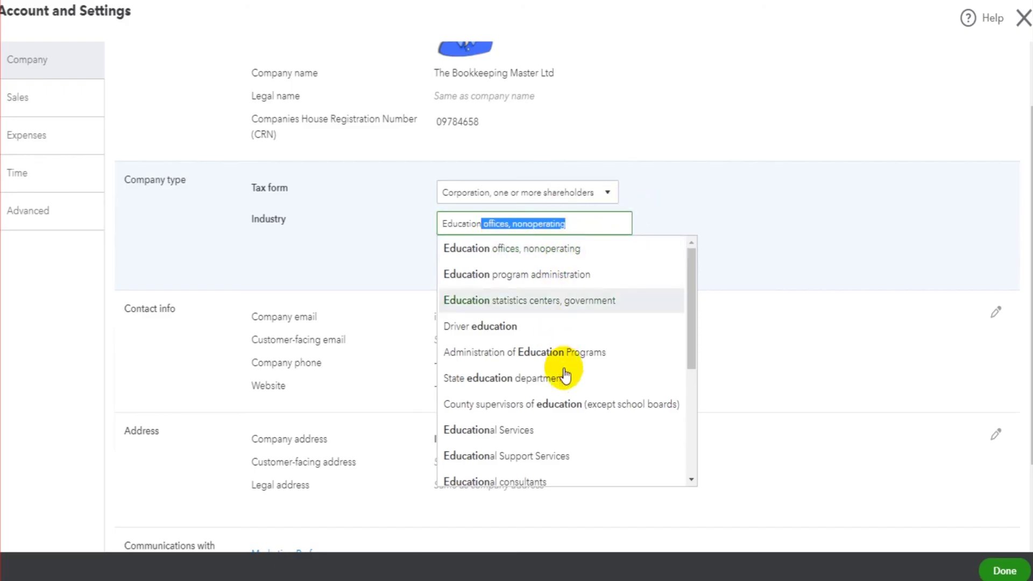
{"action": "scroll", "coordinate": [565, 368], "scroll_direction": "down", "scroll_amount": 1}
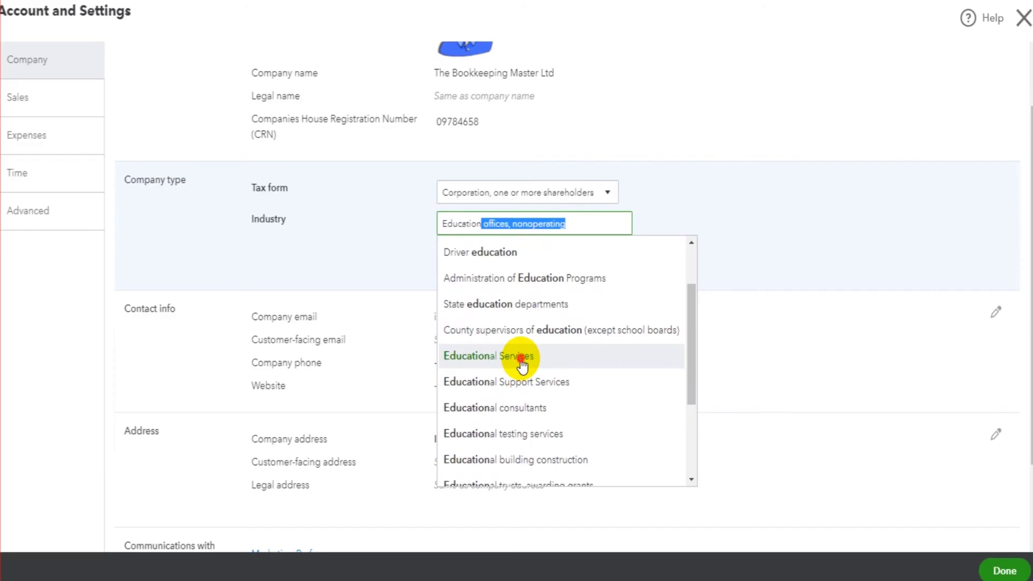
{"action": "left_click", "coordinate": [521, 359]}
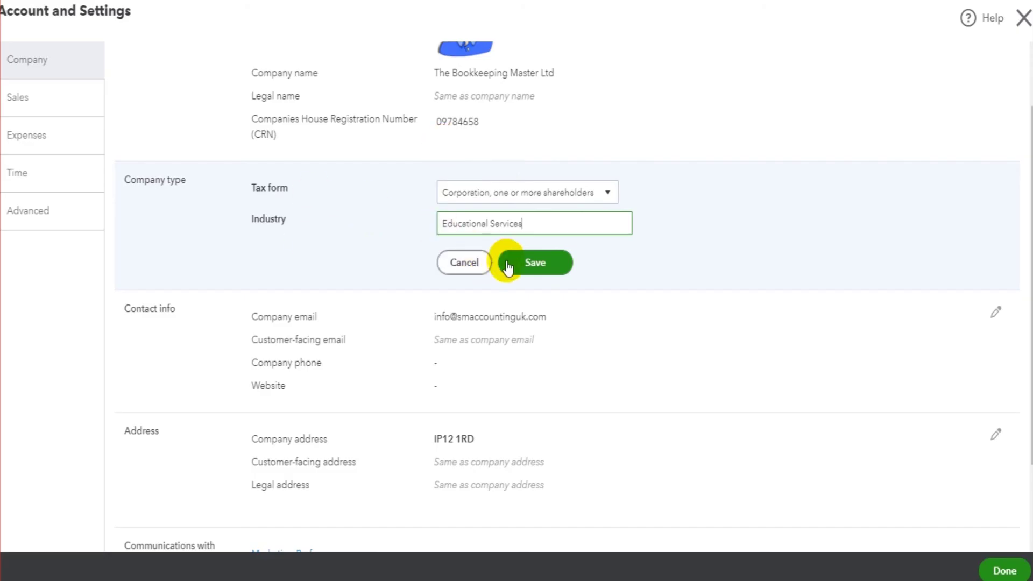
{"action": "left_click", "coordinate": [548, 262]}
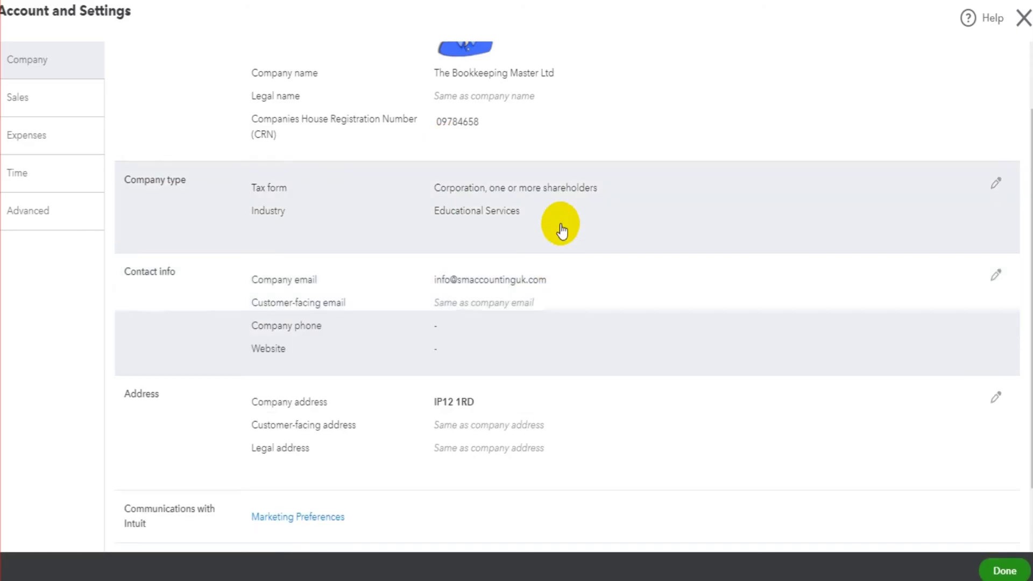
{"action": "scroll", "coordinate": [557, 229], "scroll_direction": "down", "scroll_amount": 2}
{"action": "left_click", "coordinate": [528, 220]}
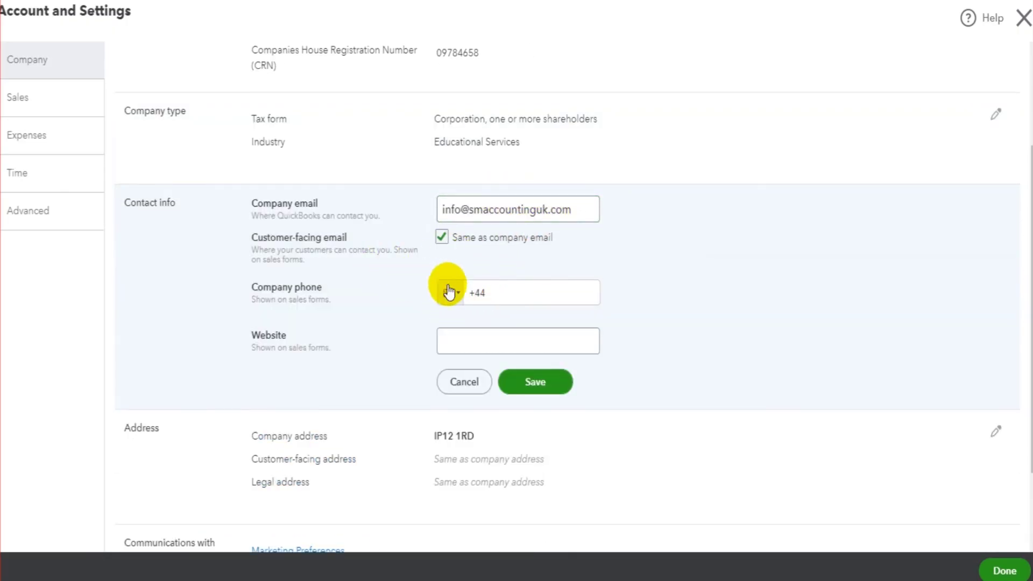
{"action": "left_click", "coordinate": [442, 238]}
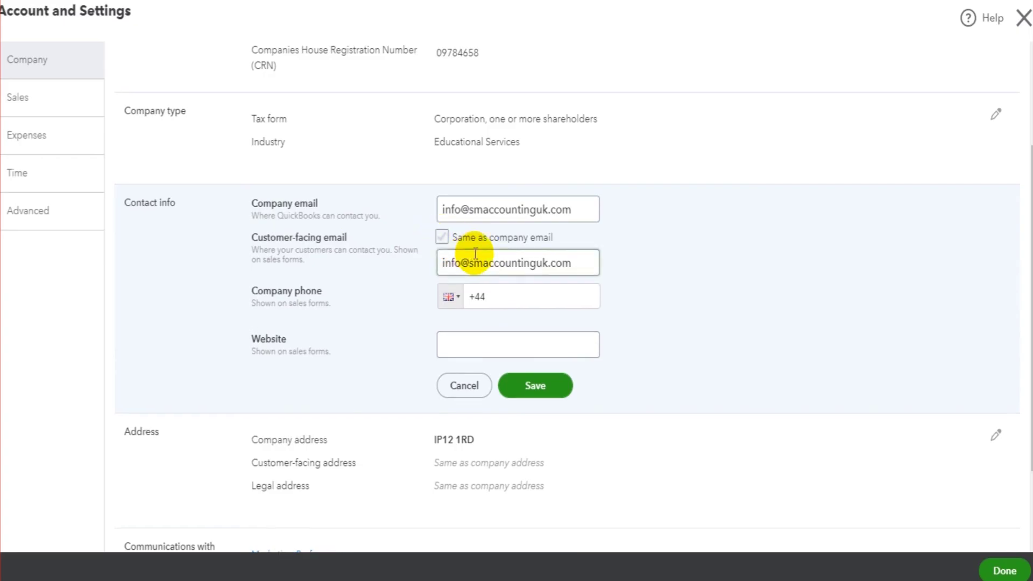
{"action": "left_click", "coordinate": [441, 237]}
{"action": "left_click", "coordinate": [524, 293]}
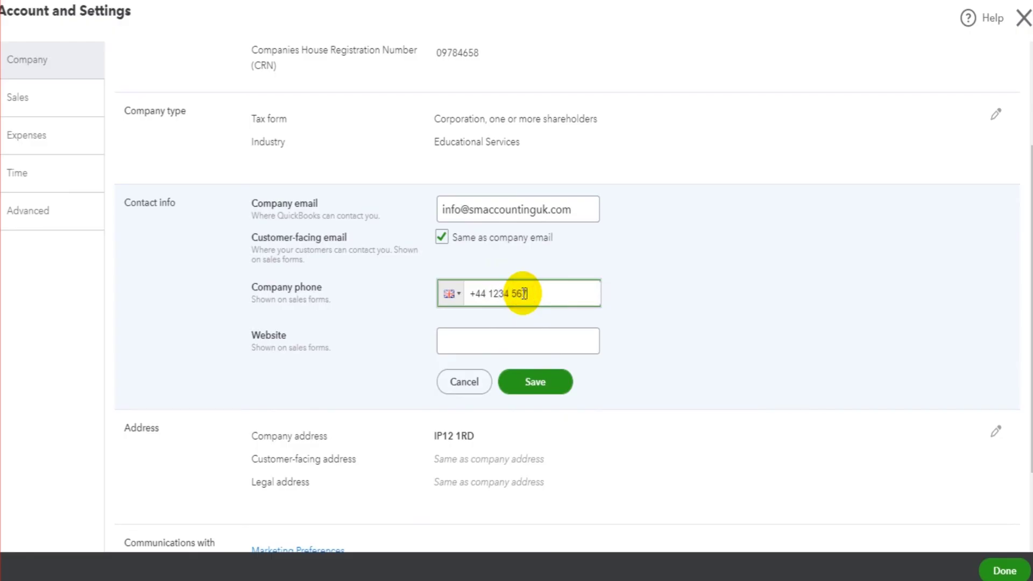
{"action": "type", "text": "1234 567890"}
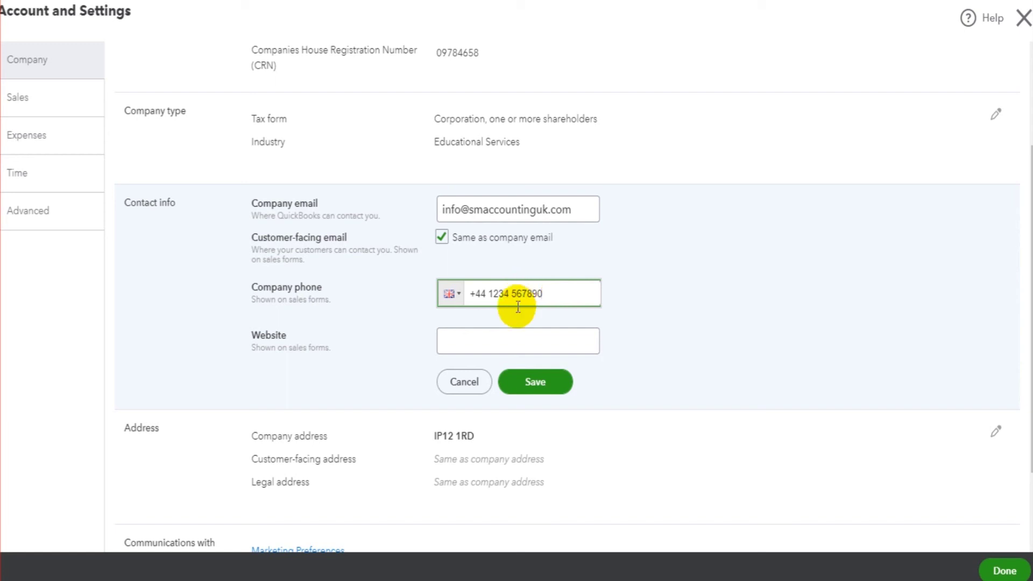
{"action": "left_click", "coordinate": [497, 340]}
{"action": "type", "text": "www.freebookkeepi"}
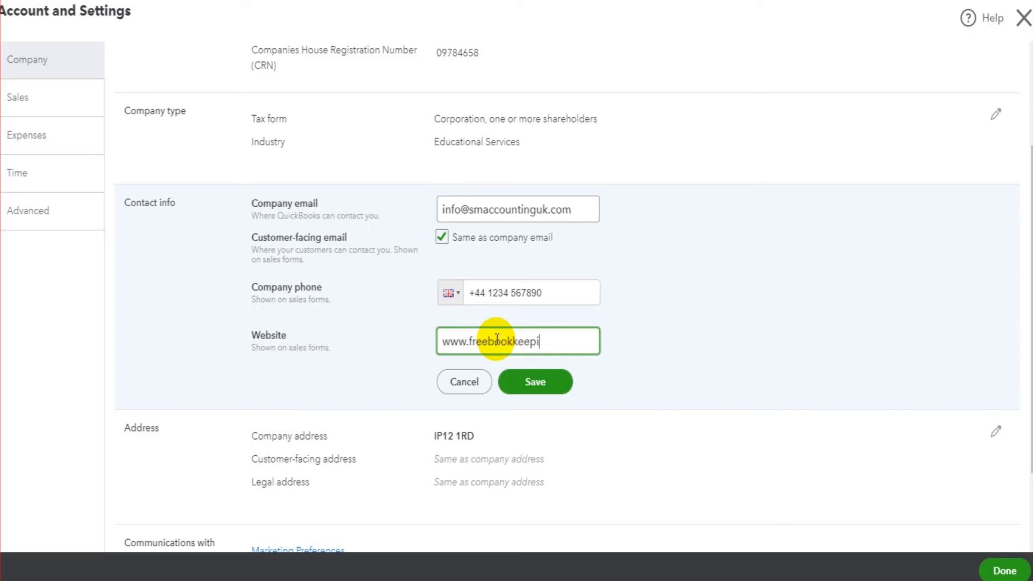
{"action": "type", "text": "ngaccounting"}
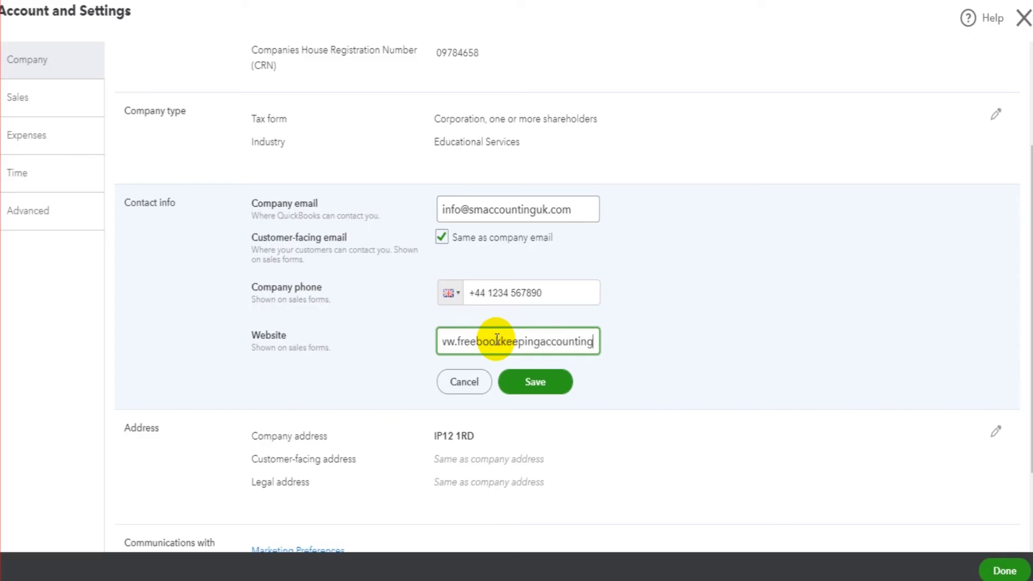
{"action": "type", "text": ".com"}
{"action": "left_click", "coordinate": [533, 389]}
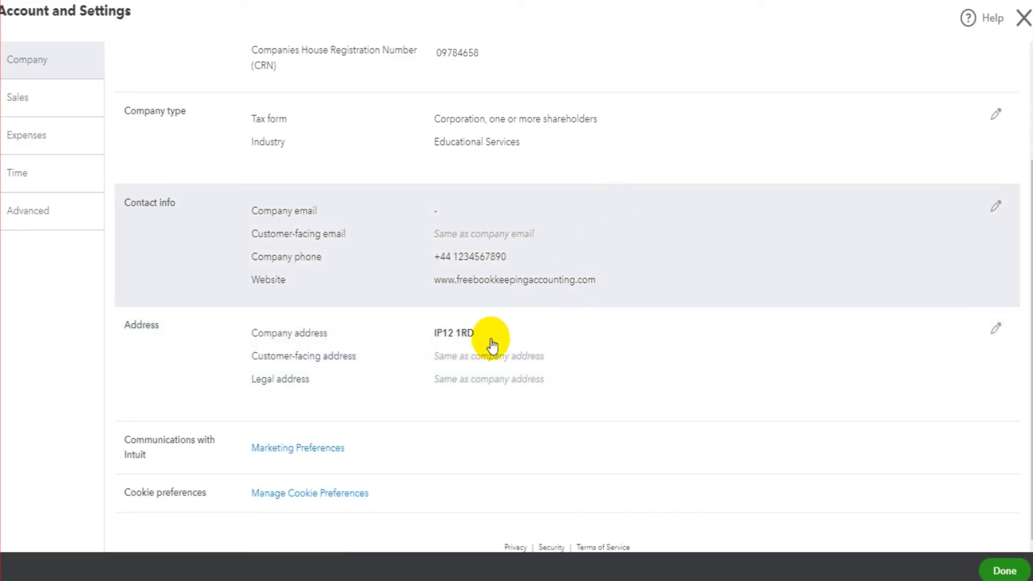
Reopen and close the contact details, then bring up the Address section for editing.
{"action": "scroll", "coordinate": [276, 357], "scroll_direction": "up", "scroll_amount": 3}
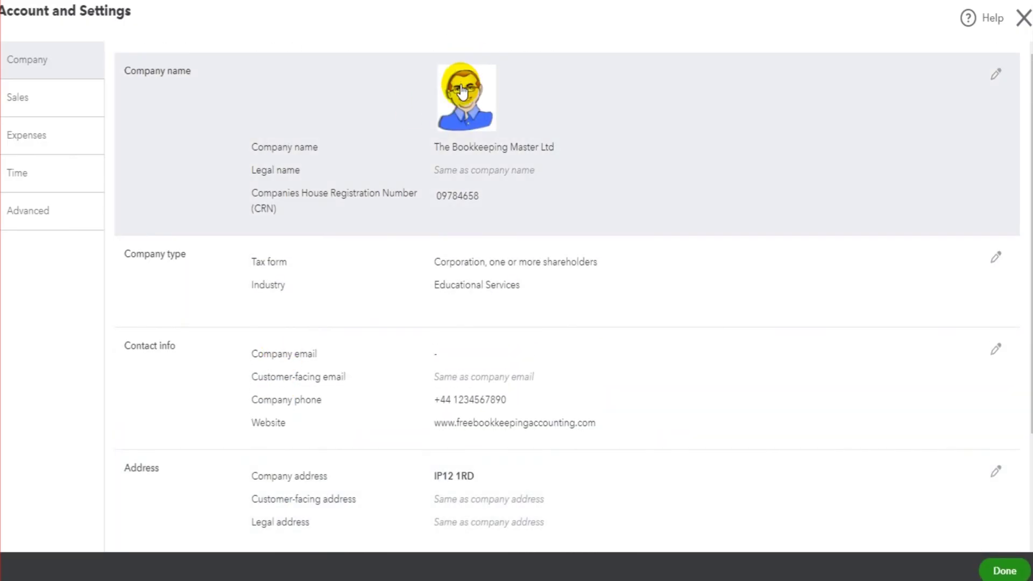
{"action": "scroll", "coordinate": [461, 158], "scroll_direction": "down", "scroll_amount": 2}
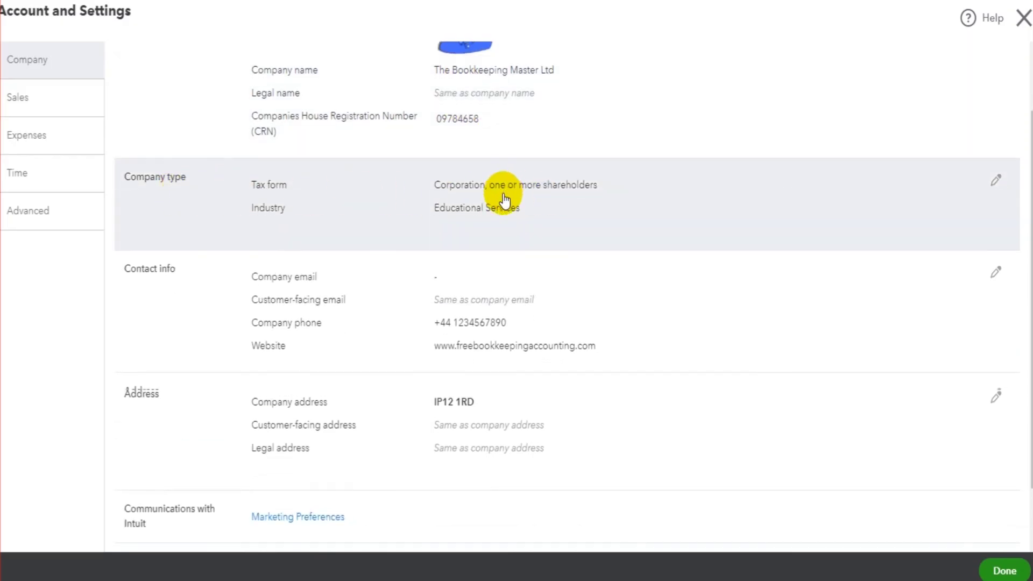
{"action": "scroll", "coordinate": [495, 205], "scroll_direction": "down", "scroll_amount": 1}
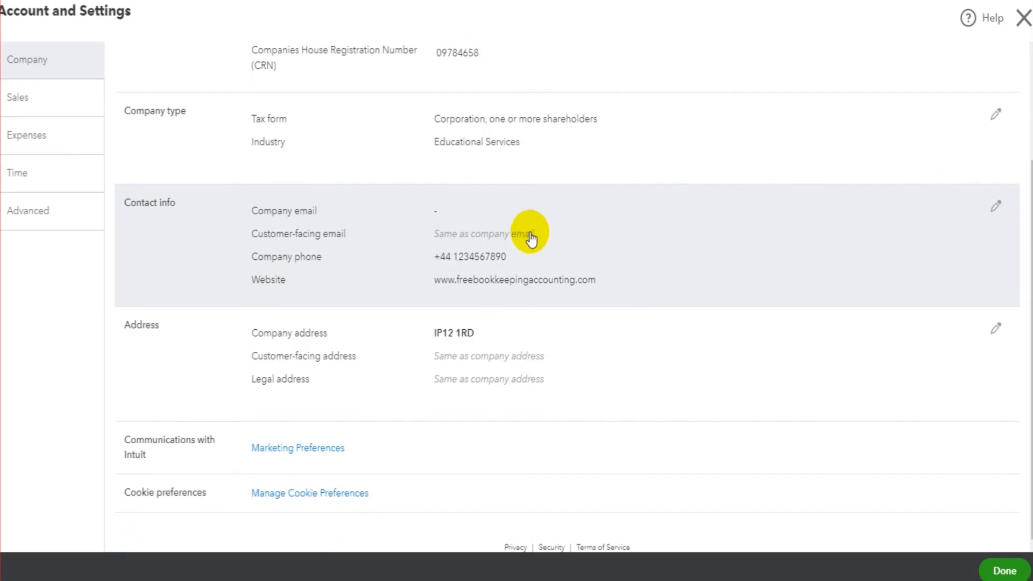
{"action": "left_click", "coordinate": [501, 230]}
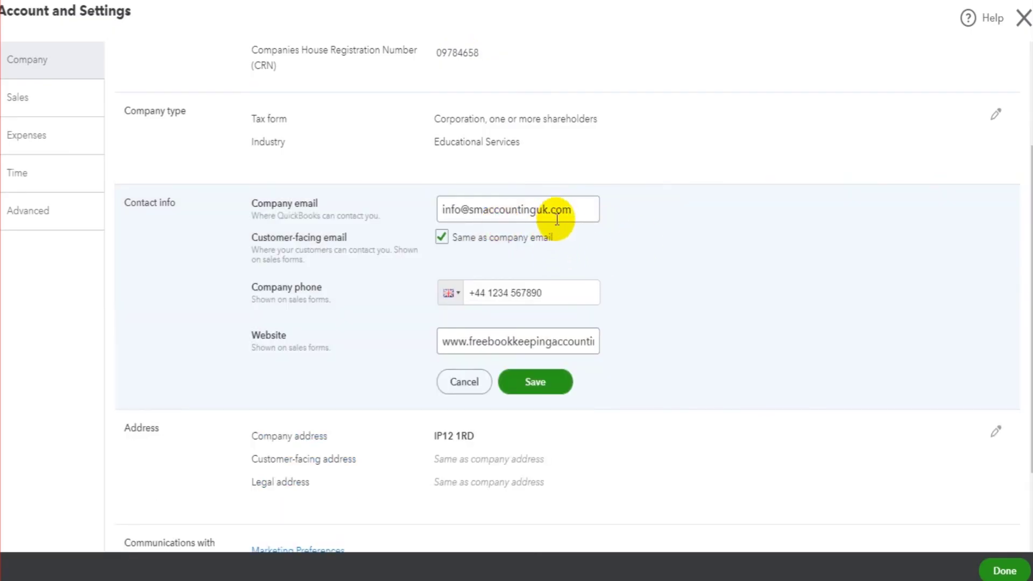
{"action": "left_click", "coordinate": [538, 380]}
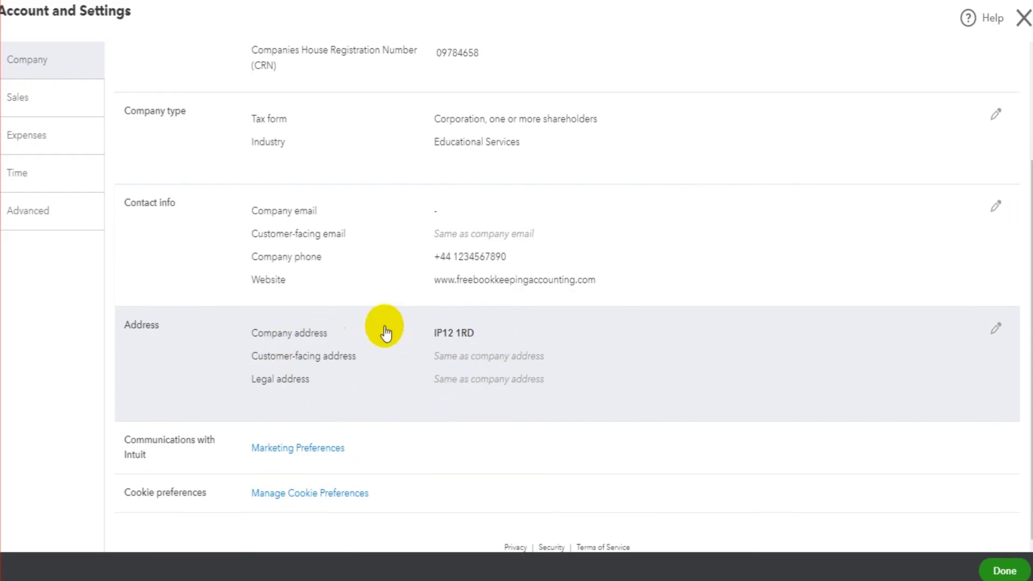
{"action": "left_click", "coordinate": [479, 372]}
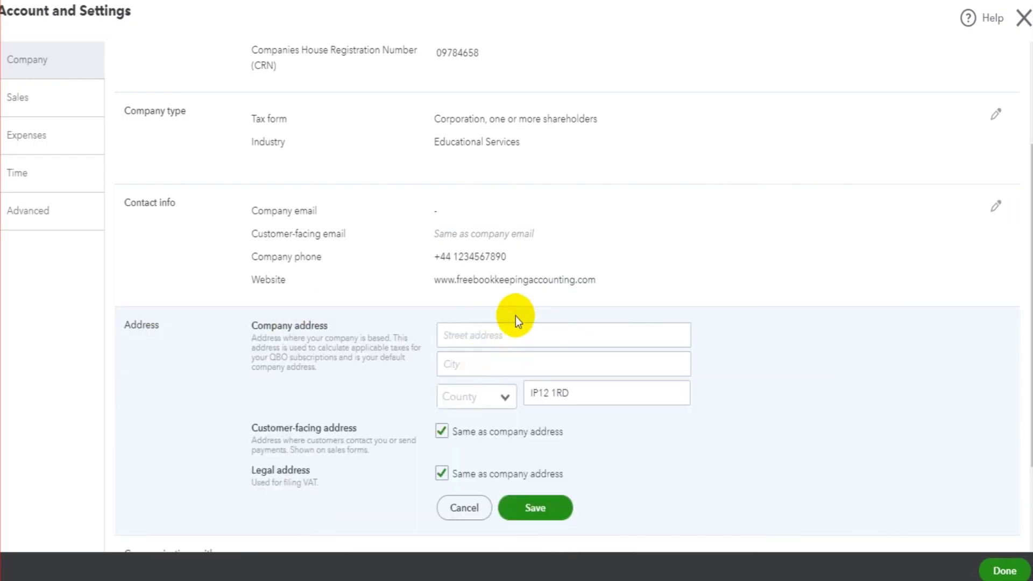
Enter the company's street address and city.
{"action": "left_click", "coordinate": [511, 330]}
{"action": "type", "text": "123 Example Street"}
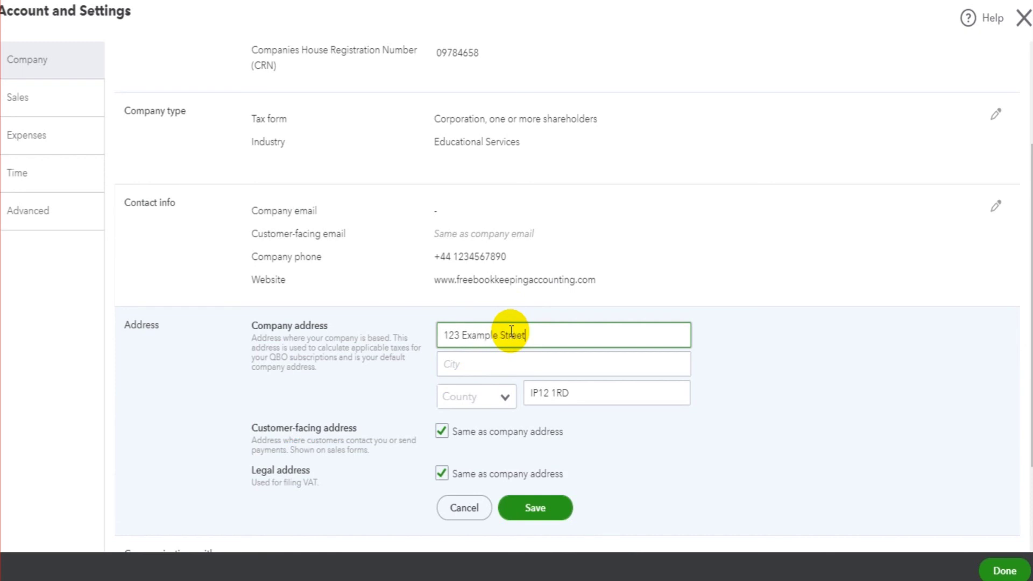
{"action": "key", "text": "Tab"}
{"action": "type", "text": "Exa"}
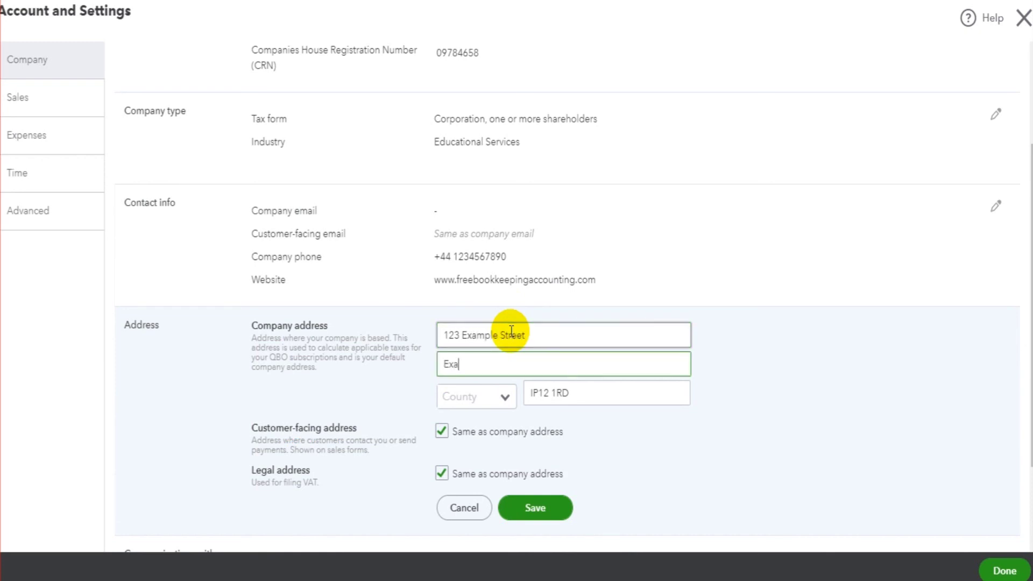
{"action": "type", "text": "mple City"}
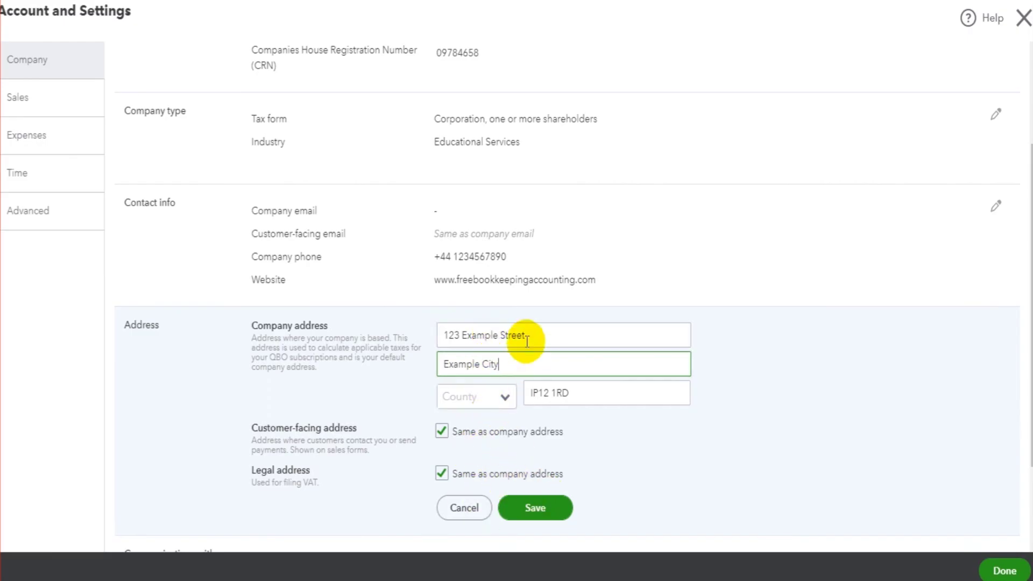
Keep customer-facing and legal addresses the same as the company address and save.
{"action": "left_click", "coordinate": [443, 431]}
{"action": "scroll", "coordinate": [484, 409], "scroll_direction": "down", "scroll_amount": 3}
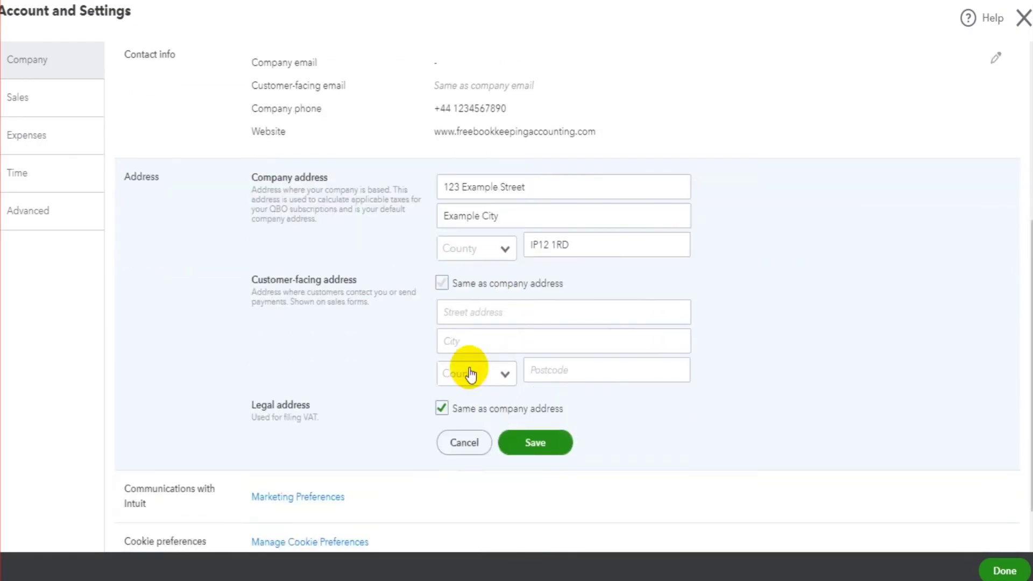
{"action": "left_click", "coordinate": [445, 286]}
{"action": "left_click", "coordinate": [441, 362]}
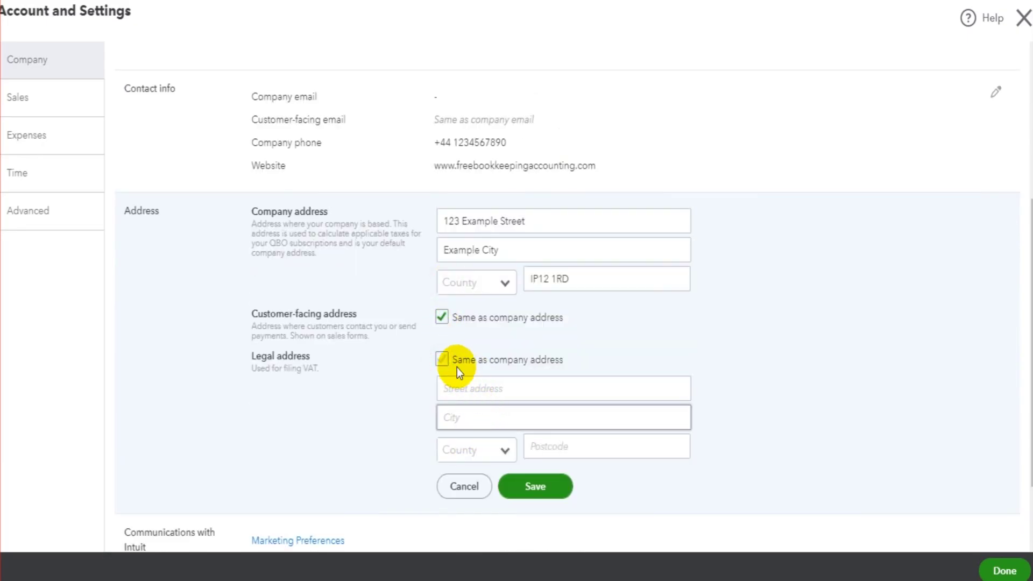
{"action": "left_click", "coordinate": [442, 360]}
{"action": "left_click", "coordinate": [521, 396]}
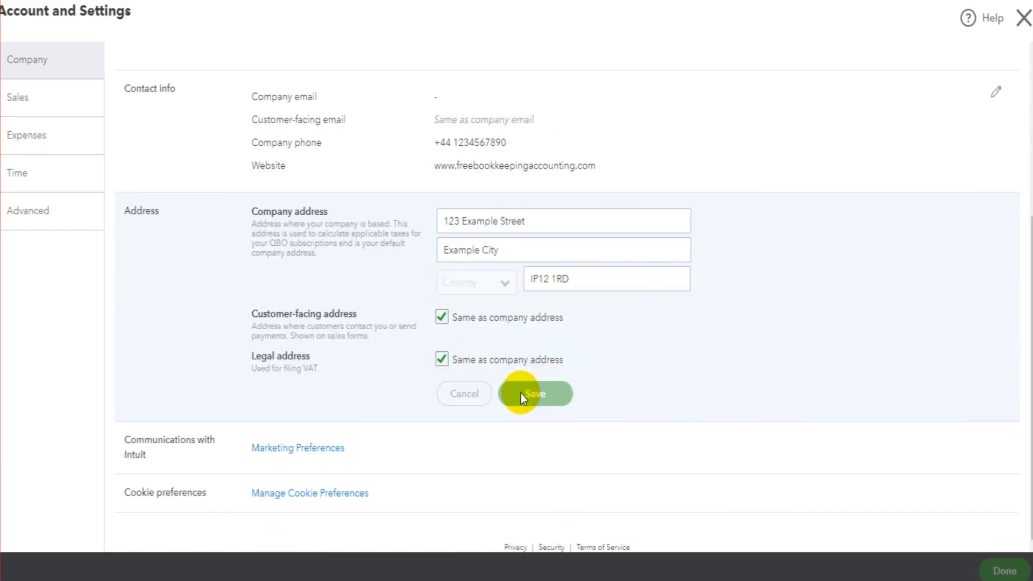
{"action": "scroll", "coordinate": [431, 392], "scroll_direction": "up", "scroll_amount": 3}
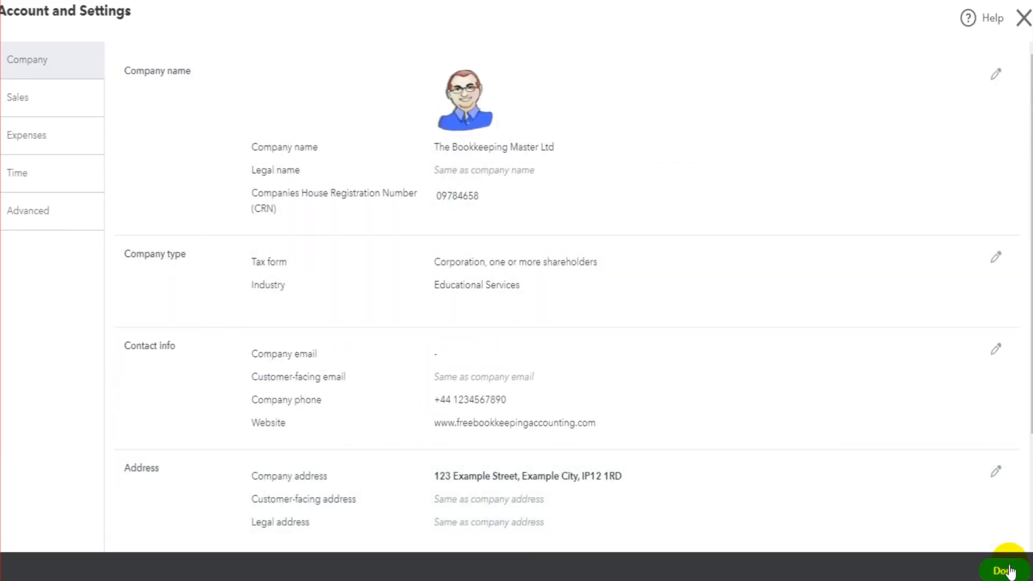
Finish Account and Settings with Done, returning to The Bookkeeping Master Ltd client overview.
{"action": "left_click", "coordinate": [1009, 570]}
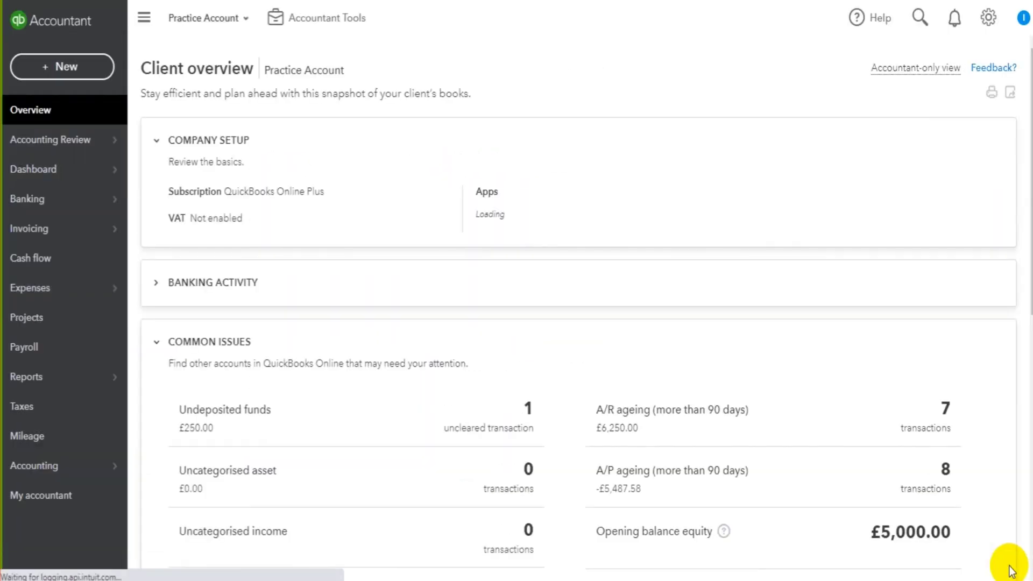